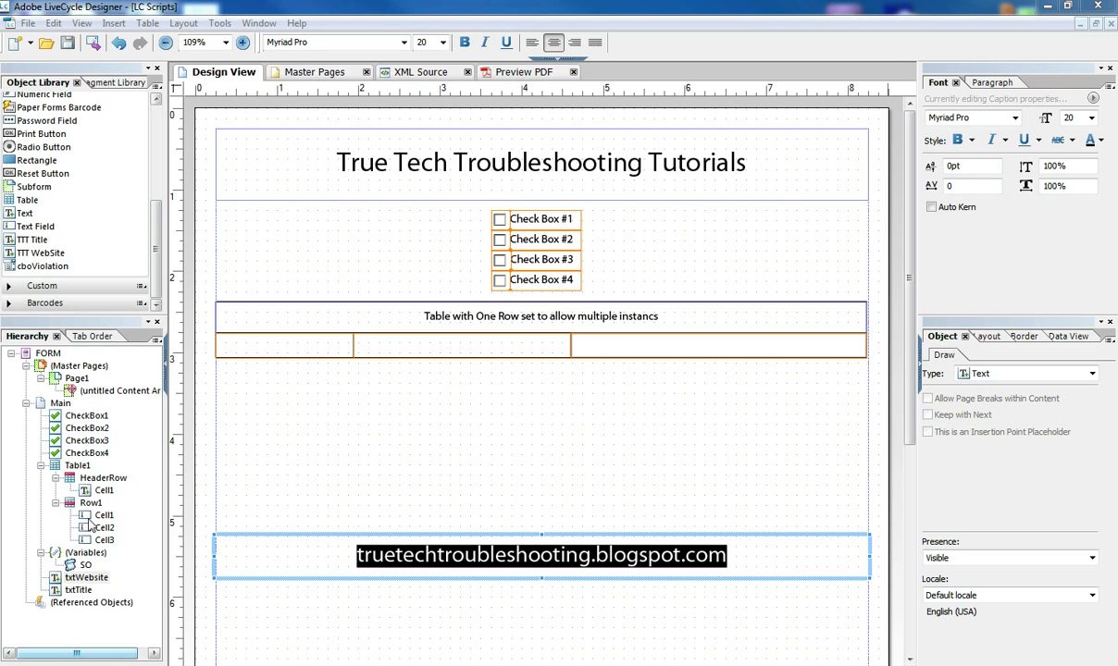
# Select the SO script object under (Variables) in the Hierarchy to show its properties.
pyautogui.click(76, 566)
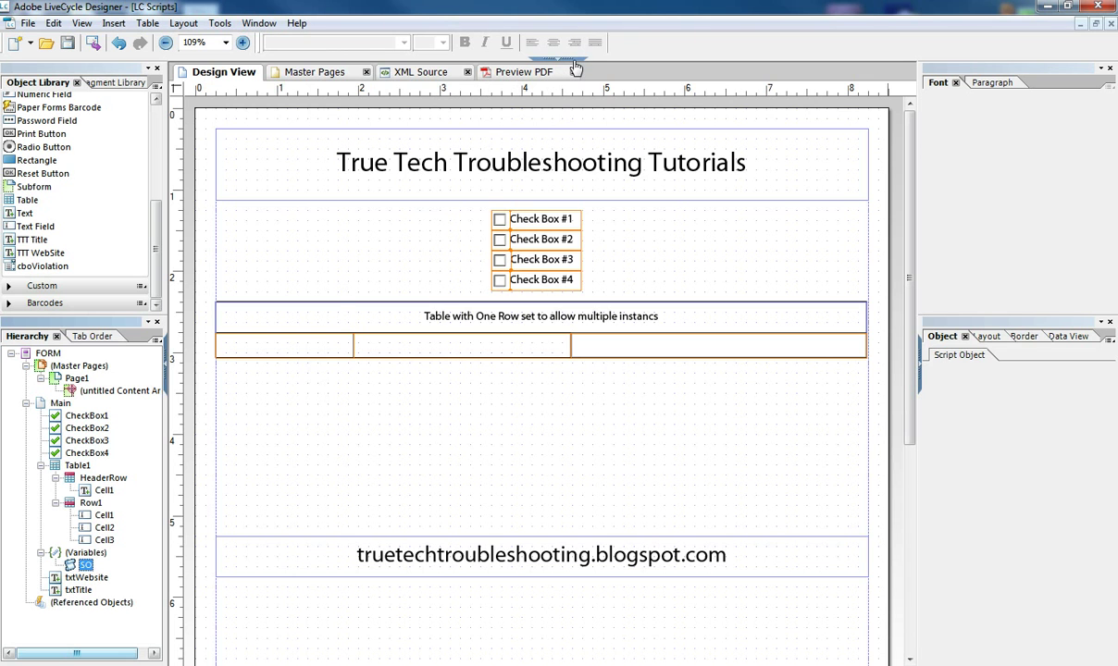
pyautogui.click(572, 61)
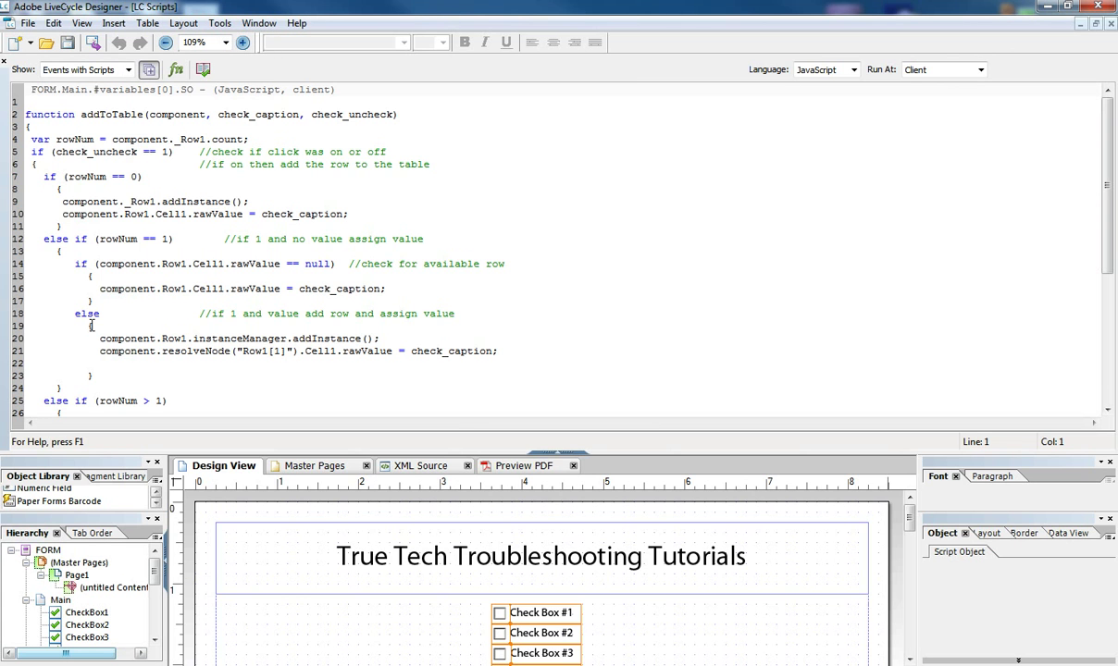
pyautogui.moveTo(1111, 185)
pyautogui.mouseDown()
pyautogui.moveTo(1112, 313)
pyautogui.moveTo(1111, 172)
pyautogui.mouseUp()
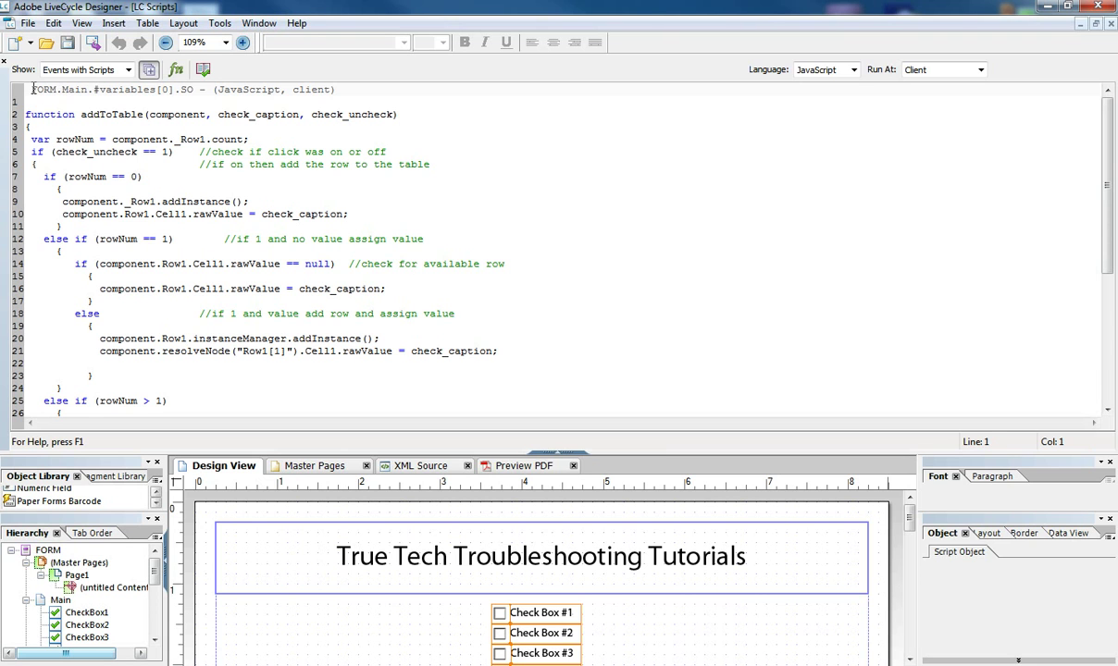
pyautogui.moveTo(32, 90); pyautogui.dragTo(192, 89)
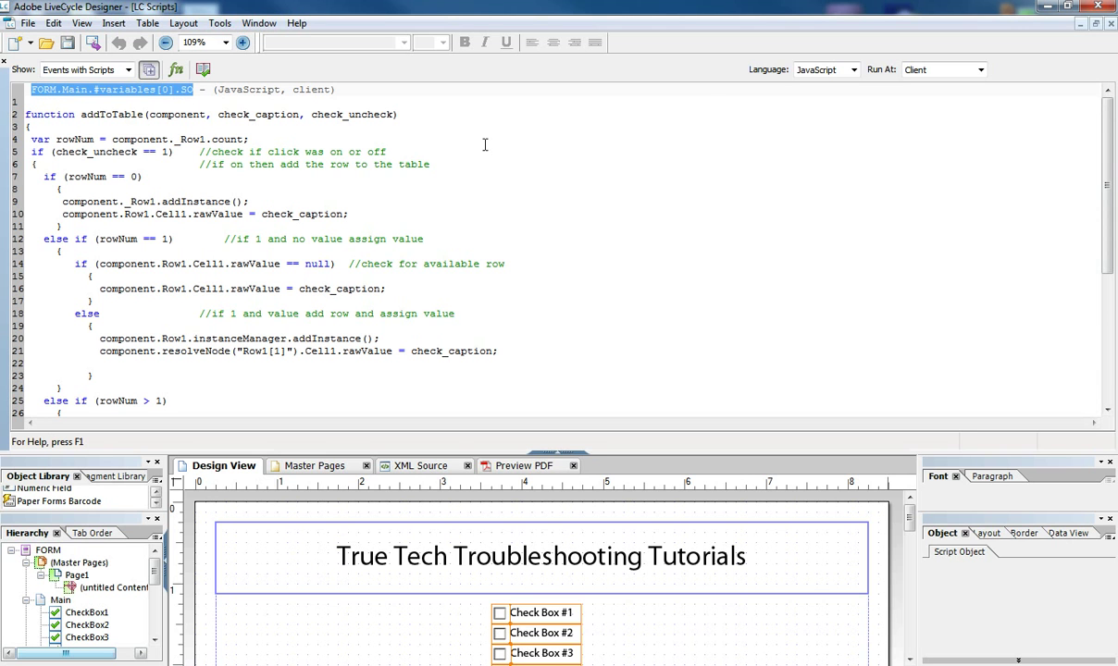
# Collapse the Script Editor, move (Variables) below (Referenced Objects), and expand it to show SO.
pyautogui.click(573, 454)
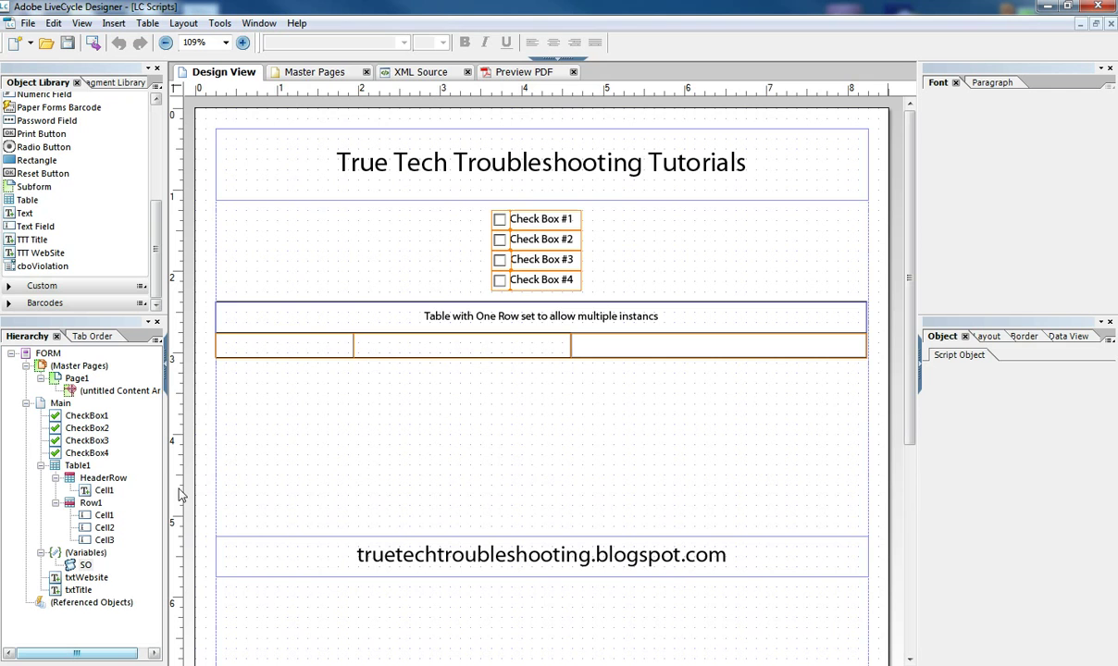
pyautogui.click(41, 466)
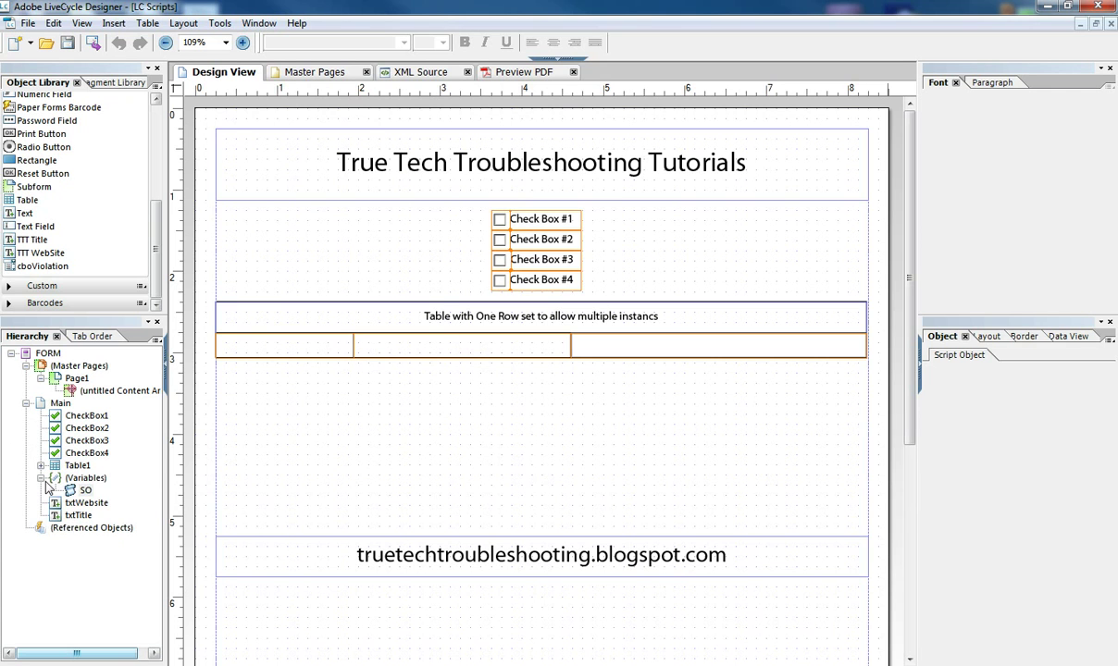
pyautogui.click(41, 477)
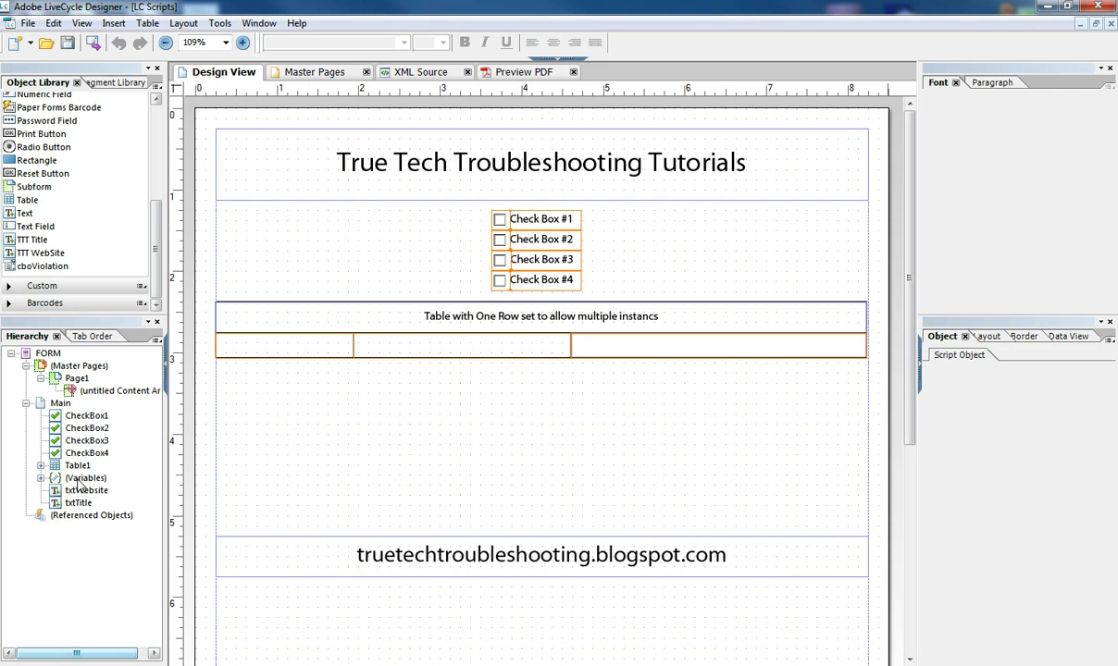
pyautogui.moveTo(83, 477); pyautogui.dragTo(67, 524)
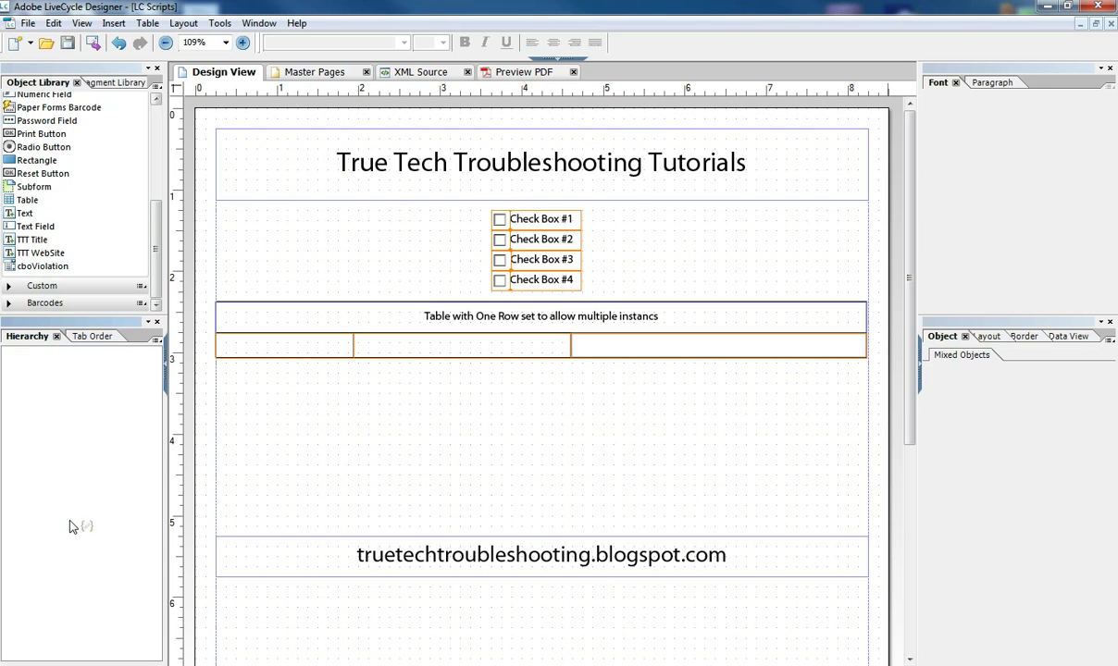
pyautogui.click(27, 516)
pyautogui.click(27, 515)
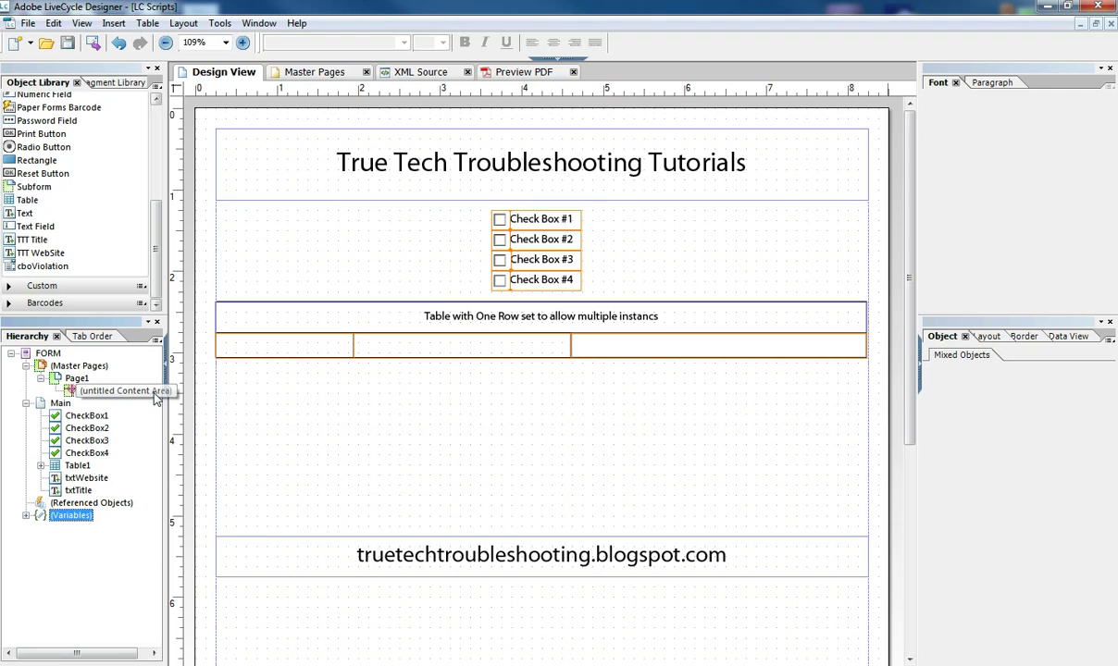
pyautogui.click(25, 515)
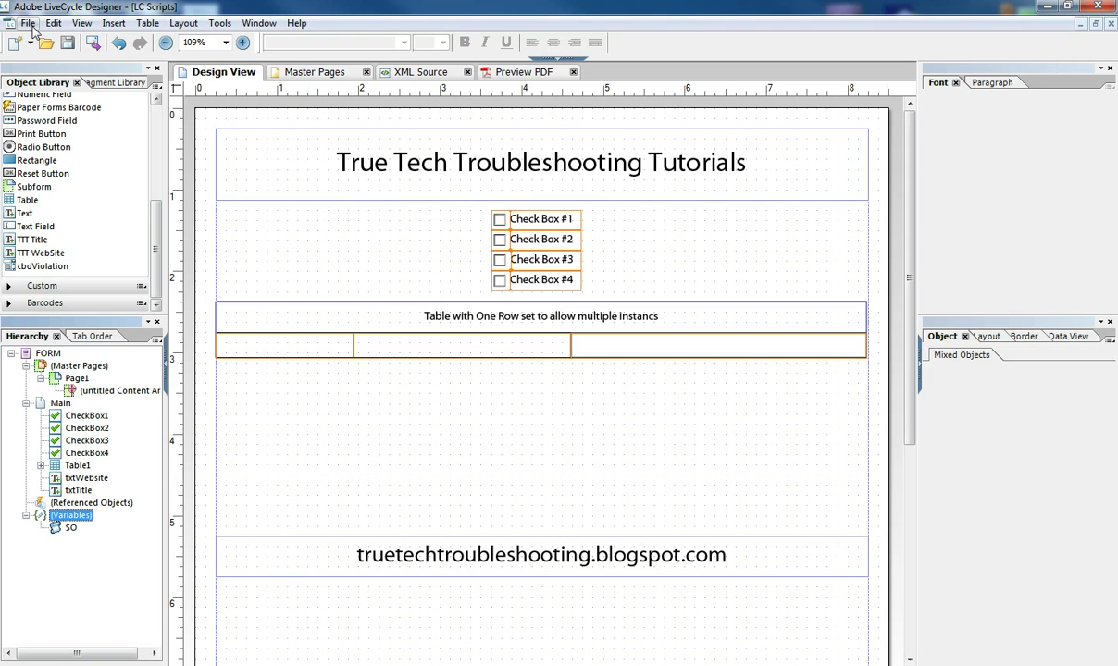
# Delete the SO script object from the Hierarchy.
pyautogui.rightClick(59, 527)
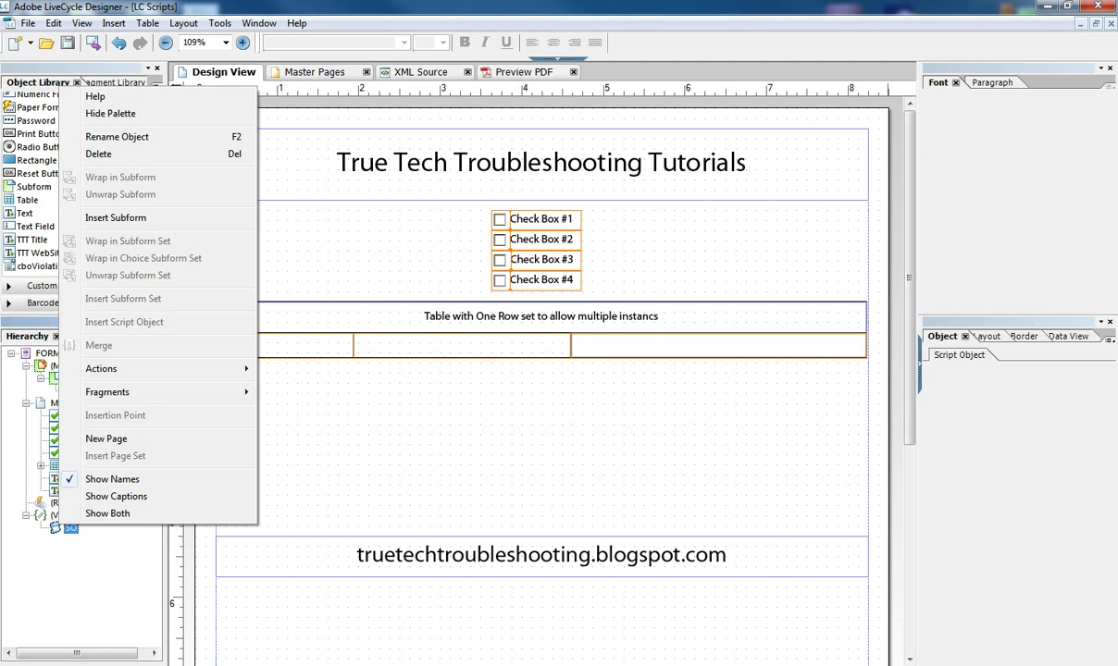
pyautogui.rightClick(71, 524)
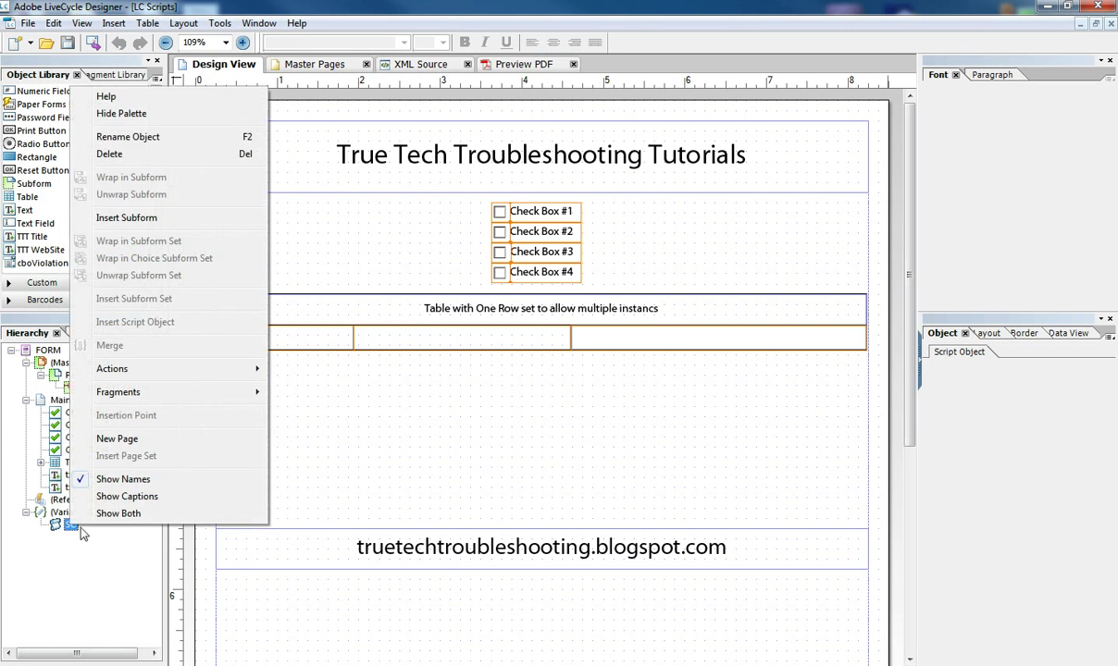
pyautogui.click(136, 154)
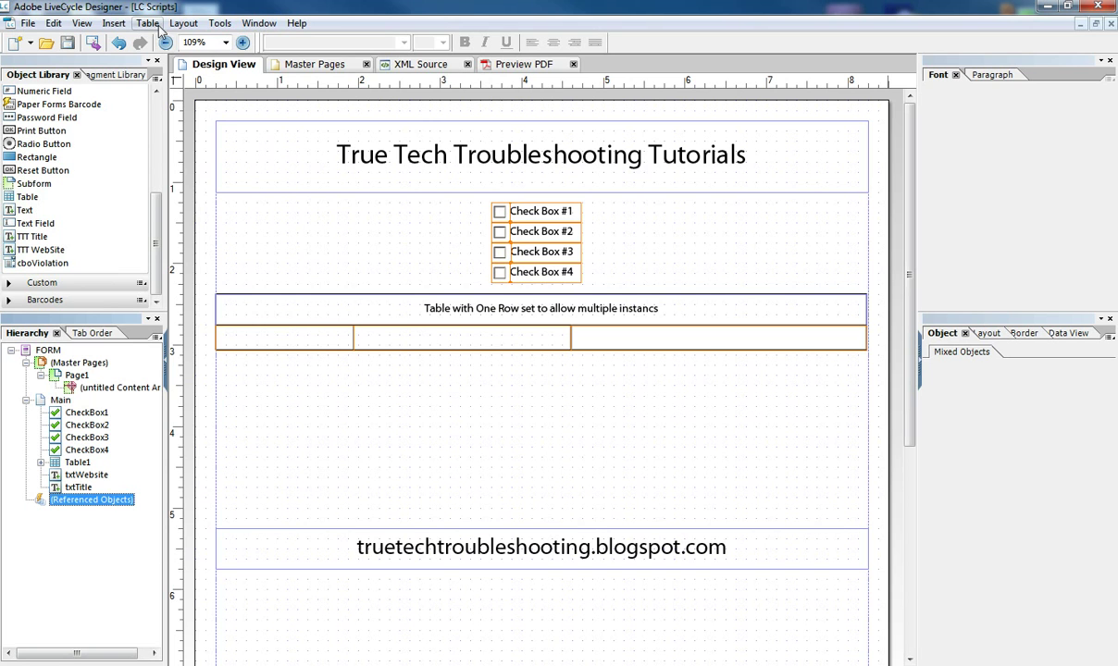
# Insert a new script object from the form's top-level context menu.
pyautogui.click(124, 26)
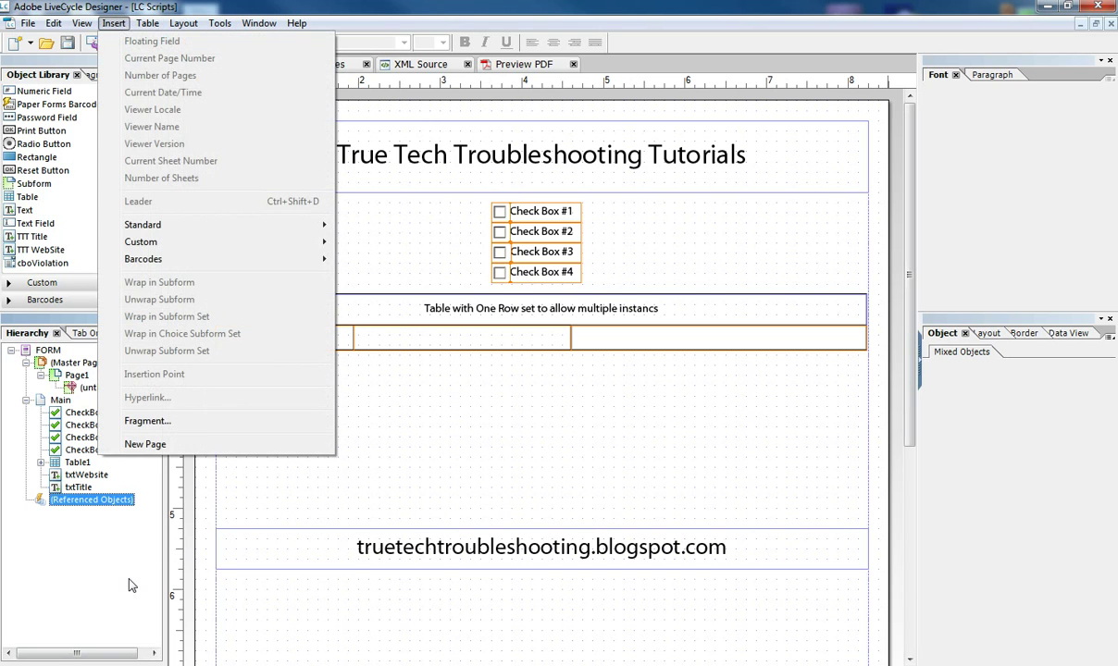
pyautogui.rightClick(87, 537)
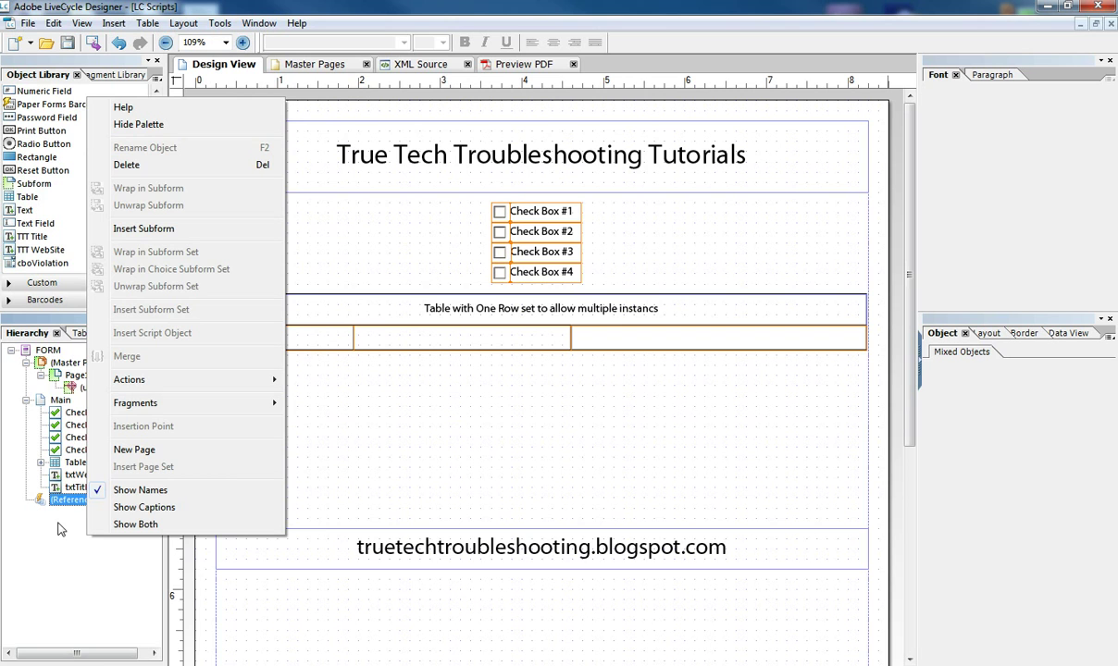
pyautogui.rightClick(49, 401)
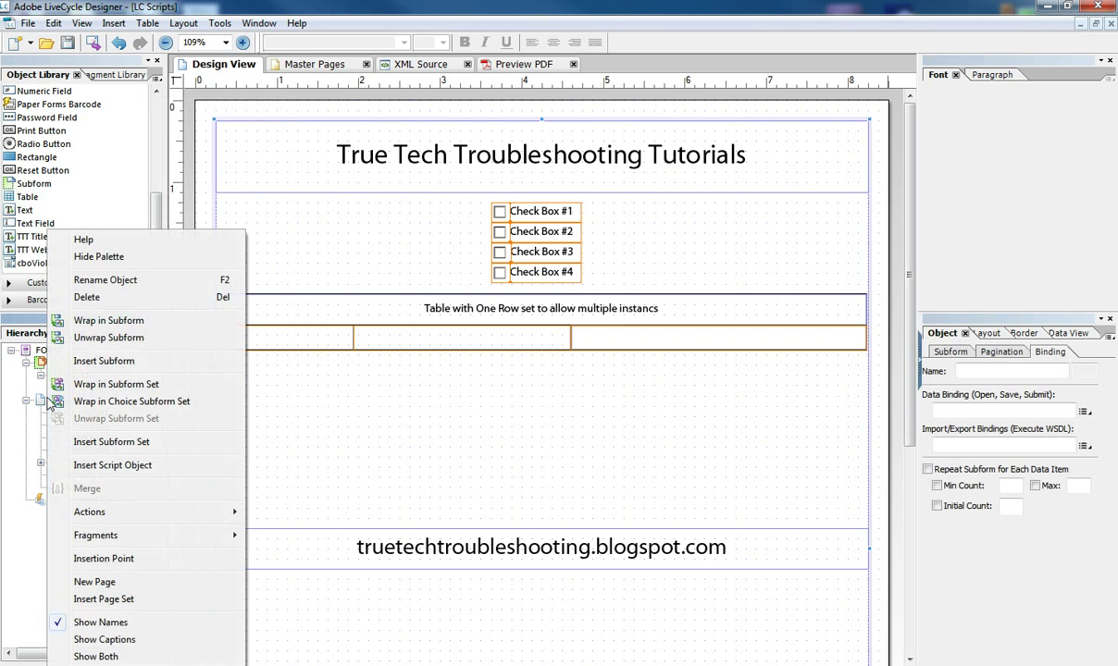
pyautogui.keyDown('ctrl'); pyautogui.rightClick(37, 345); pyautogui.keyUp('ctrl')
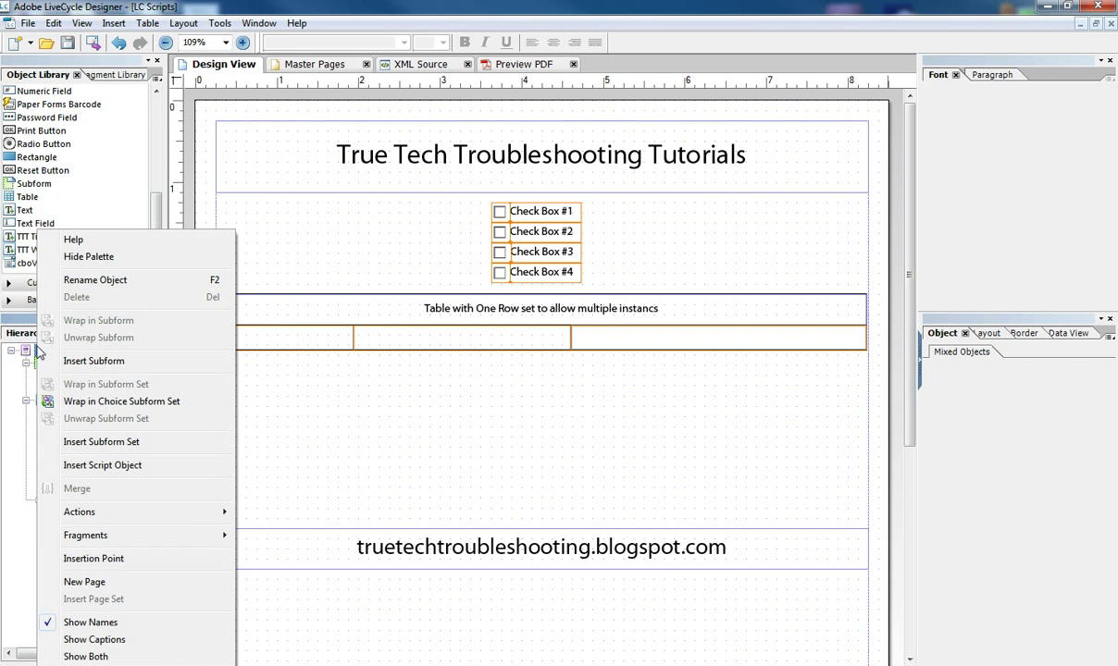
pyautogui.click(93, 466)
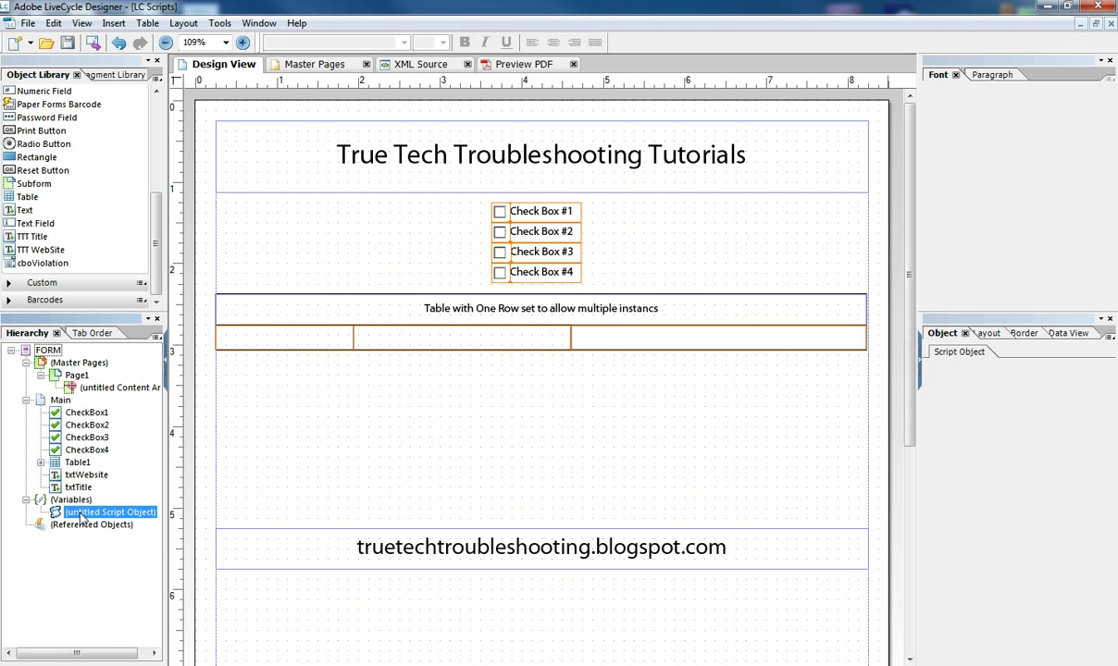
# Rename the new script object to SO.
pyautogui.click(81, 518)
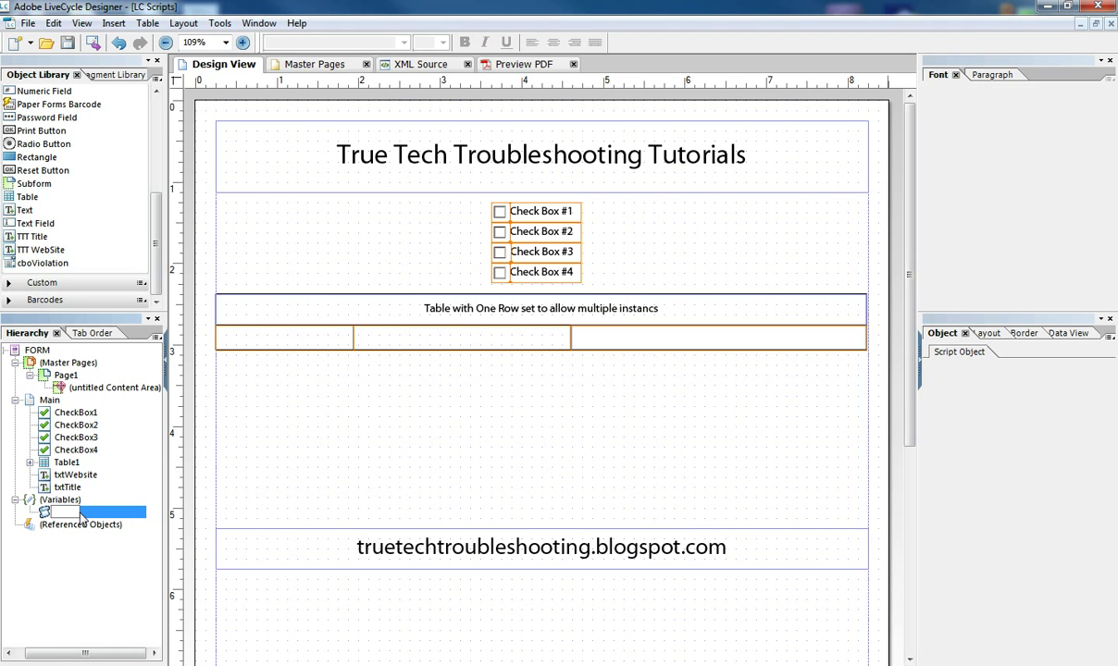
pyautogui.write('SO')
pyautogui.press('Return')
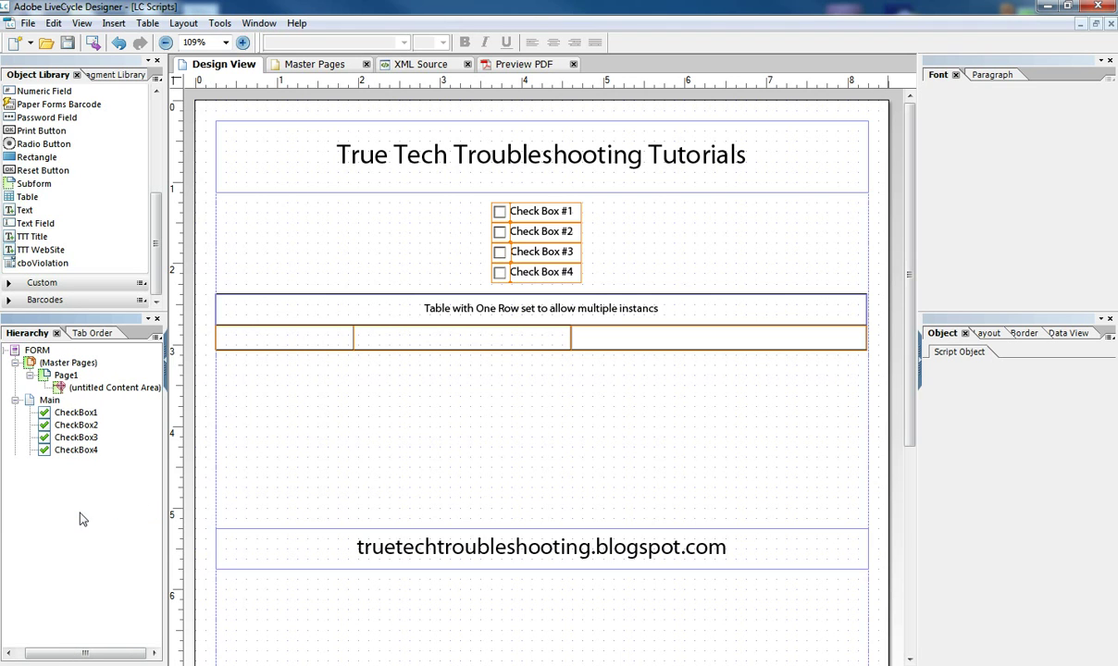
pyautogui.click(59, 514)
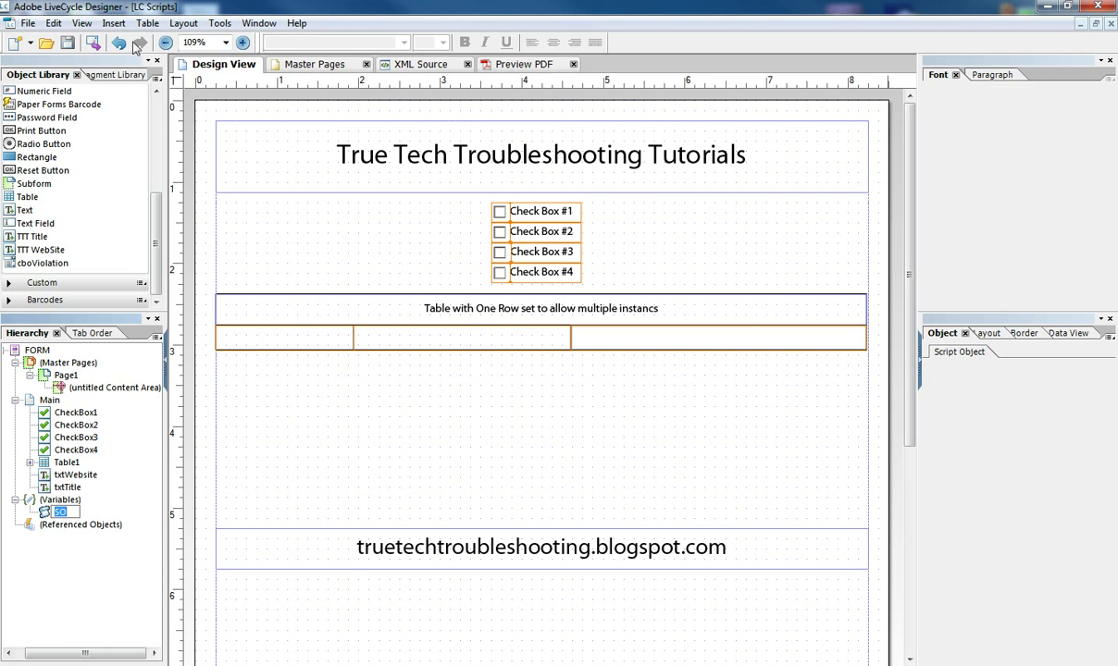
# Paste the addToTable JavaScript into SO in the Script Editor, then collapse the editor.
pyautogui.click(258, 22)
pyautogui.click(280, 98)
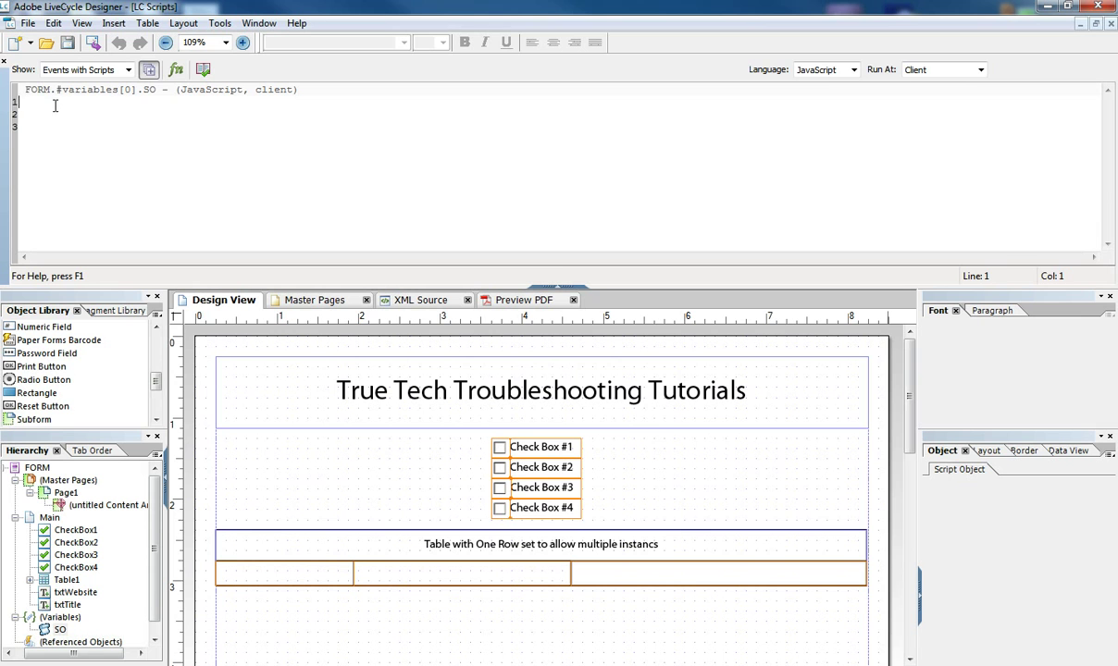
pyautogui.hotkey('ctrl', 'v')
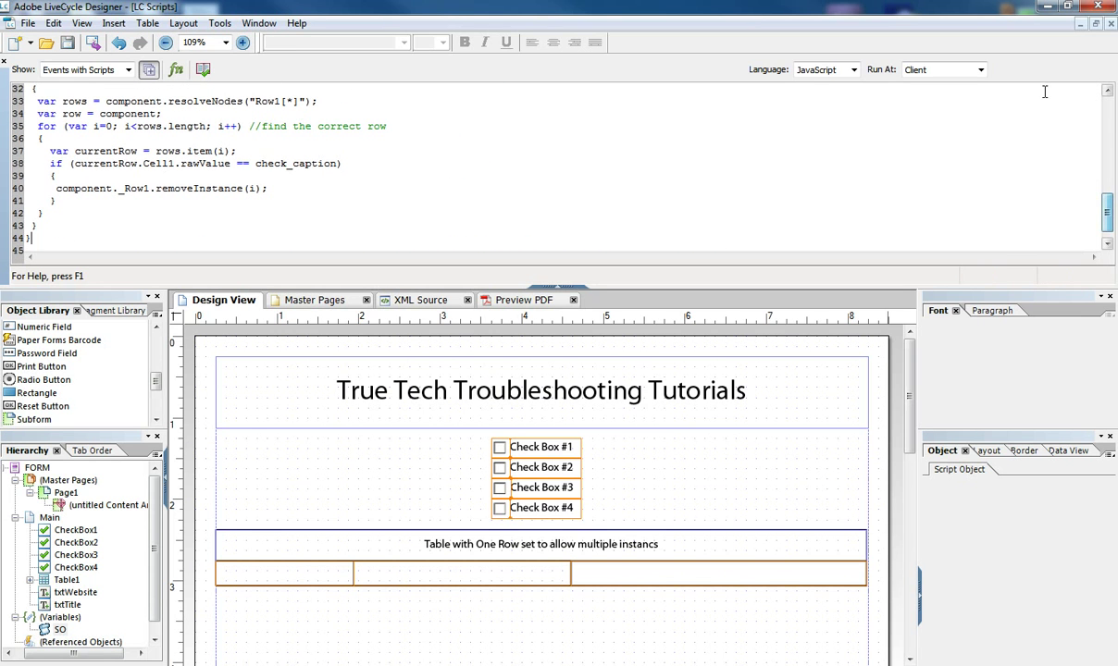
pyautogui.click(1107, 151)
pyautogui.click(1107, 150)
pyautogui.click(1107, 151)
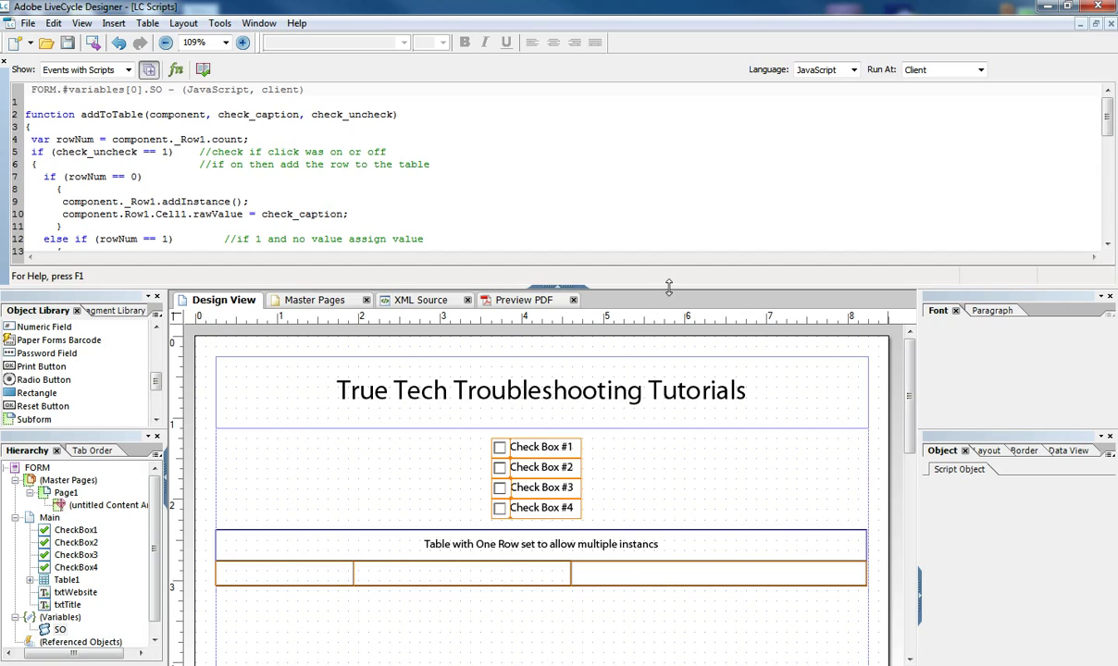
pyautogui.click(572, 287)
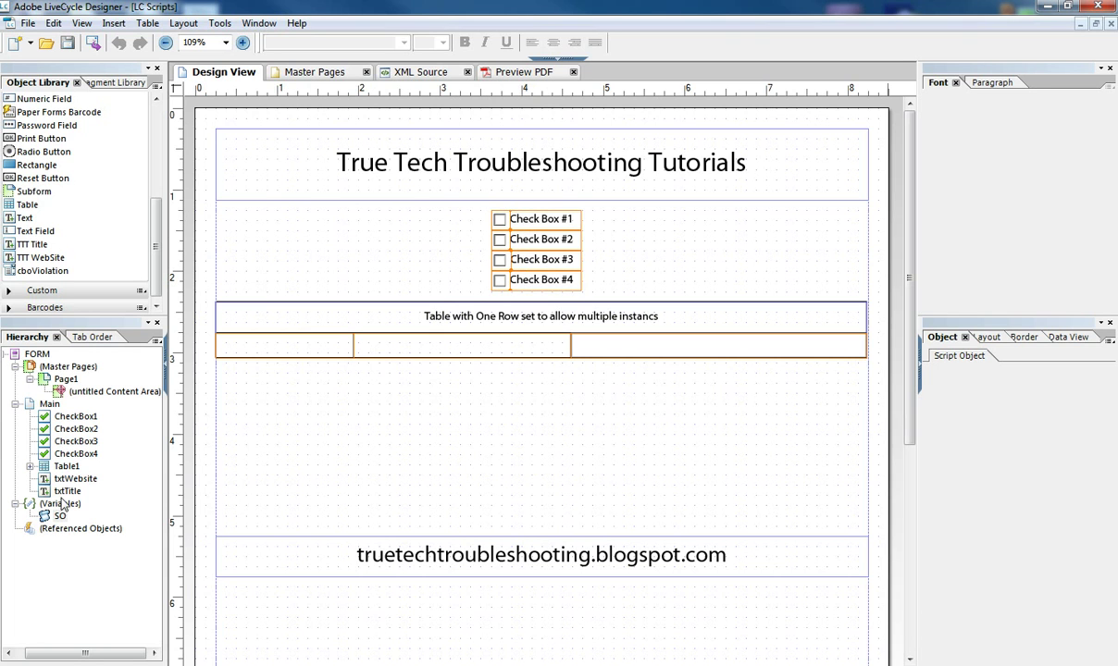
# Select Check Box #1 and display its click event script.
pyautogui.click(504, 219)
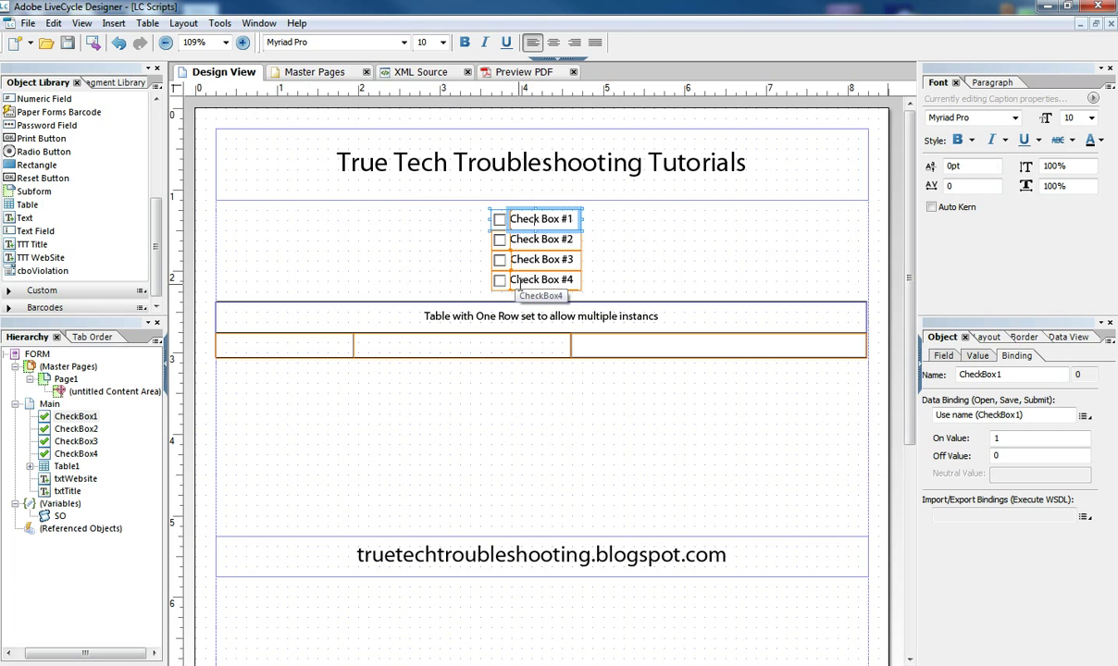
pyautogui.click(429, 257)
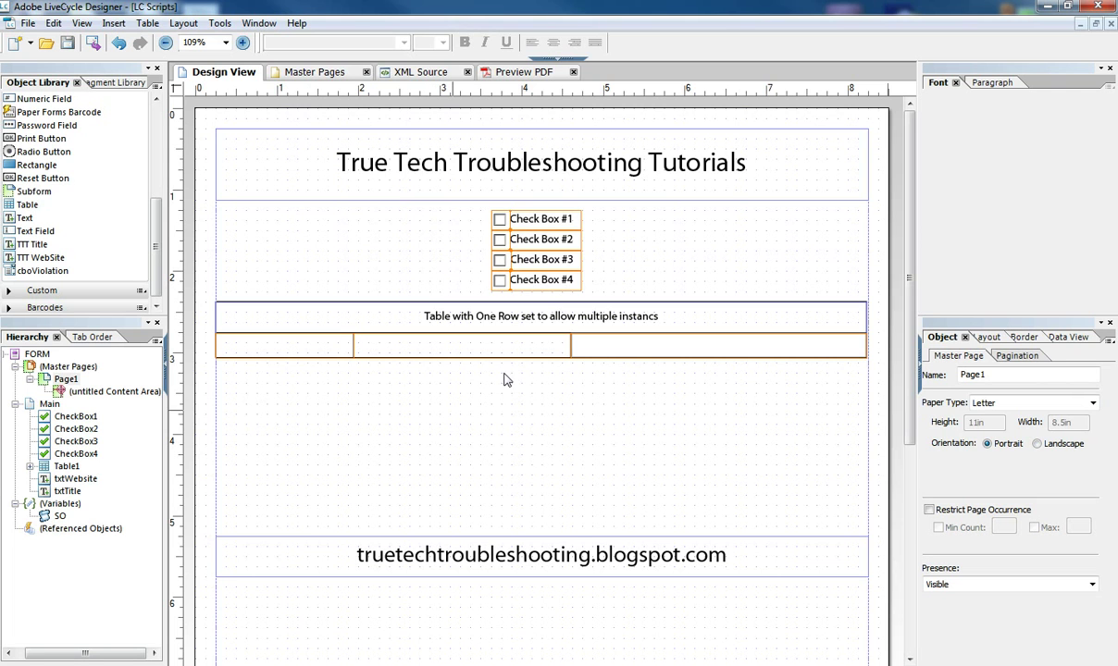
pyautogui.click(513, 223)
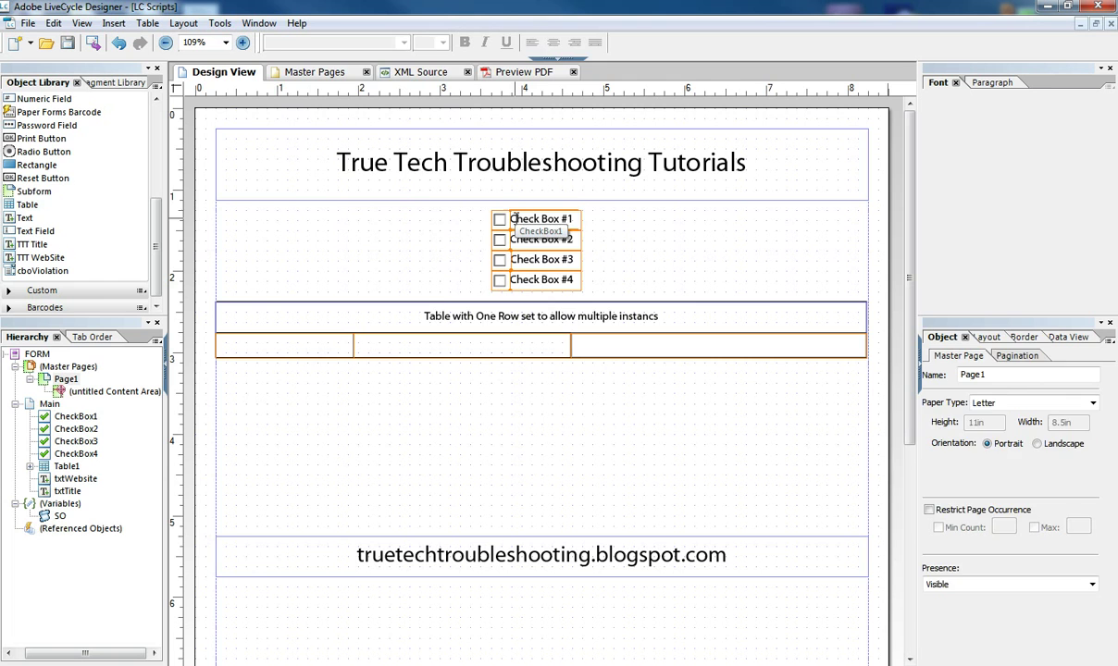
pyautogui.click(562, 61)
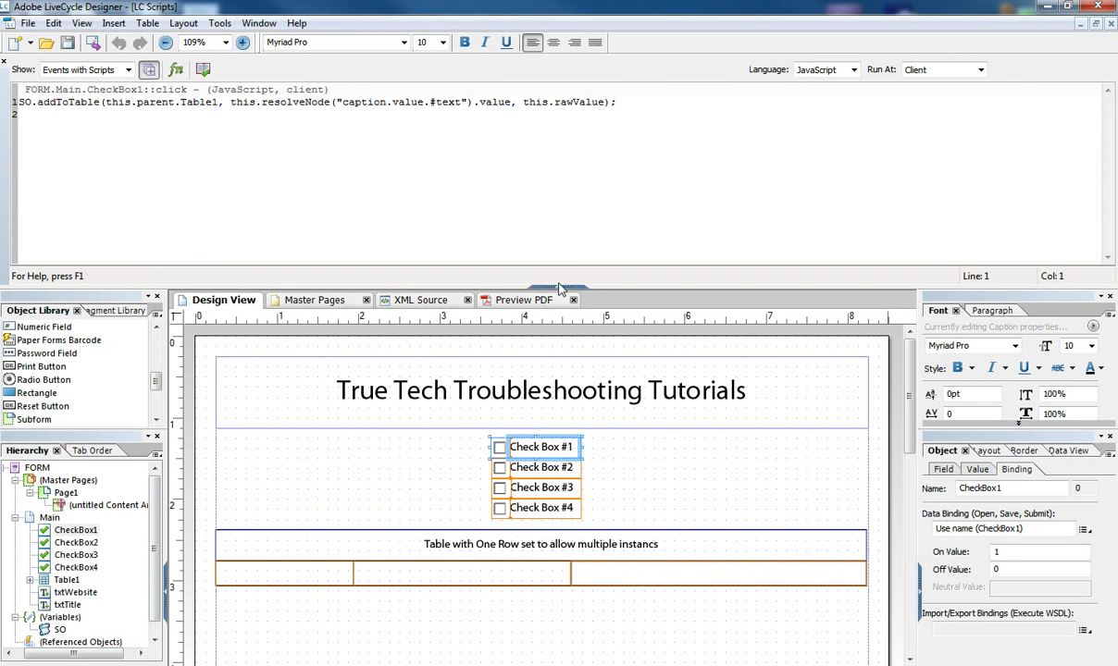
# Shrink the Script Editor, highlight the addToTable arguments, then deselect Check Box #1.
pyautogui.moveTo(569, 288); pyautogui.dragTo(569, 176)
pyautogui.moveTo(19, 102); pyautogui.dragTo(102, 104)
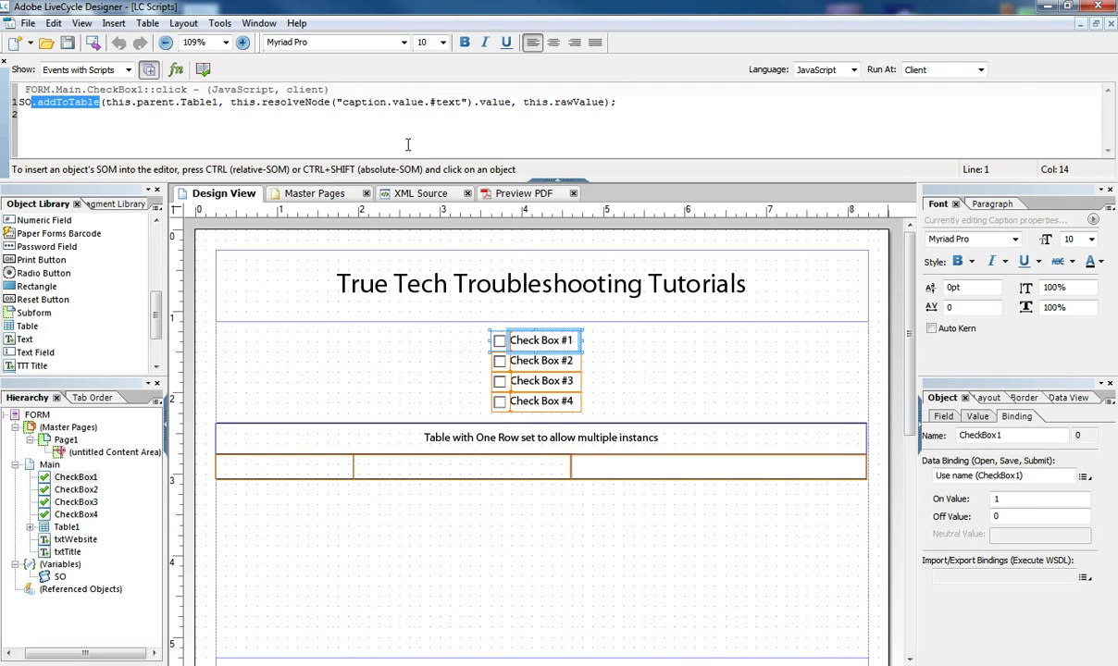
pyautogui.moveTo(610, 102); pyautogui.dragTo(100, 101)
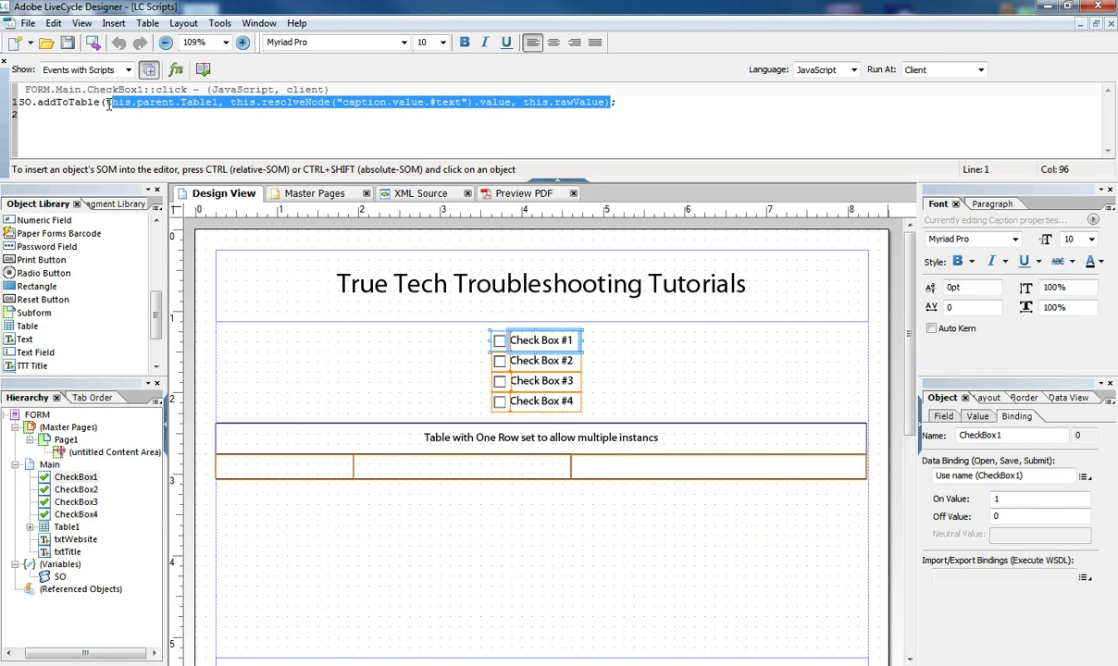
pyautogui.click(339, 355)
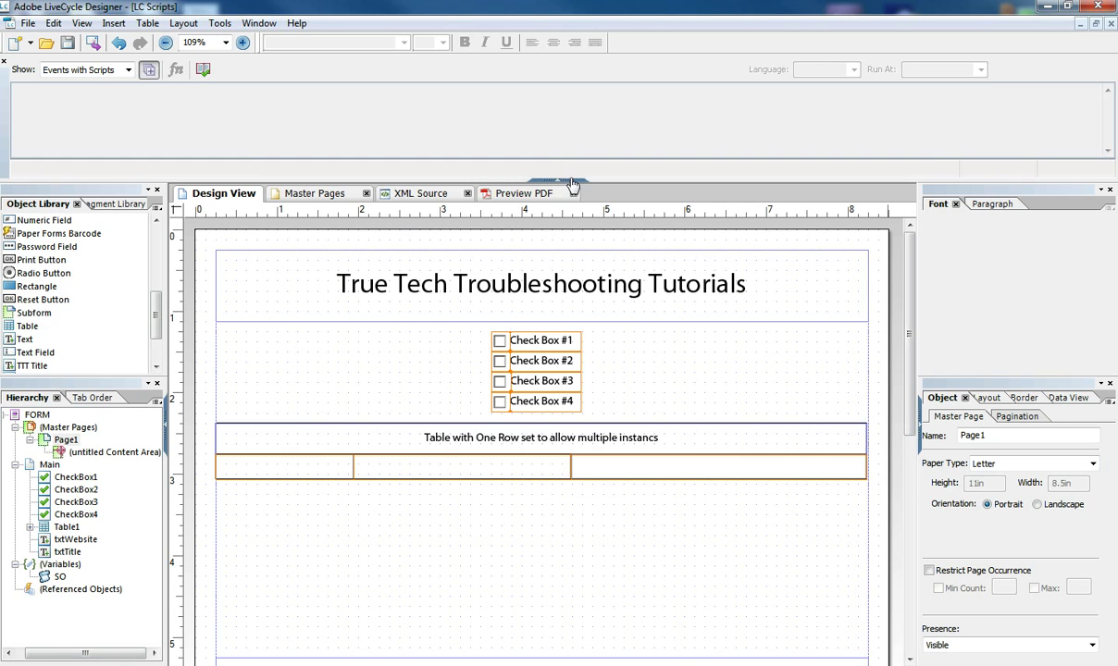
# Collapse the Script Editor, preview the PDF, and tick Check Boxes #1–#4 to add four rows.
pyautogui.click(572, 182)
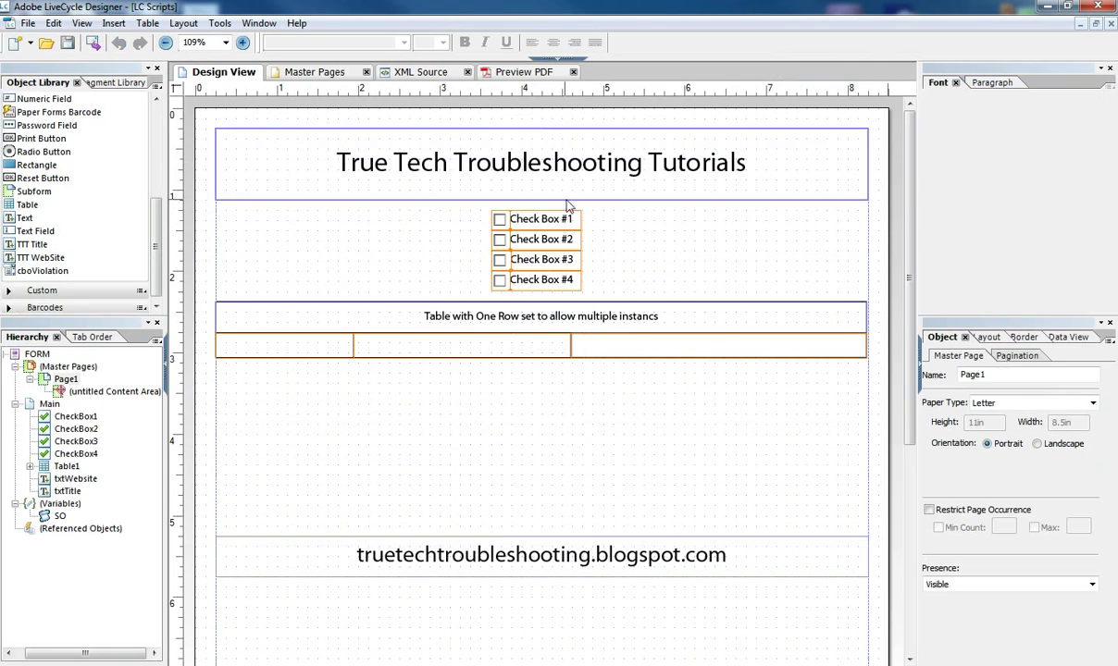
pyautogui.click(525, 74)
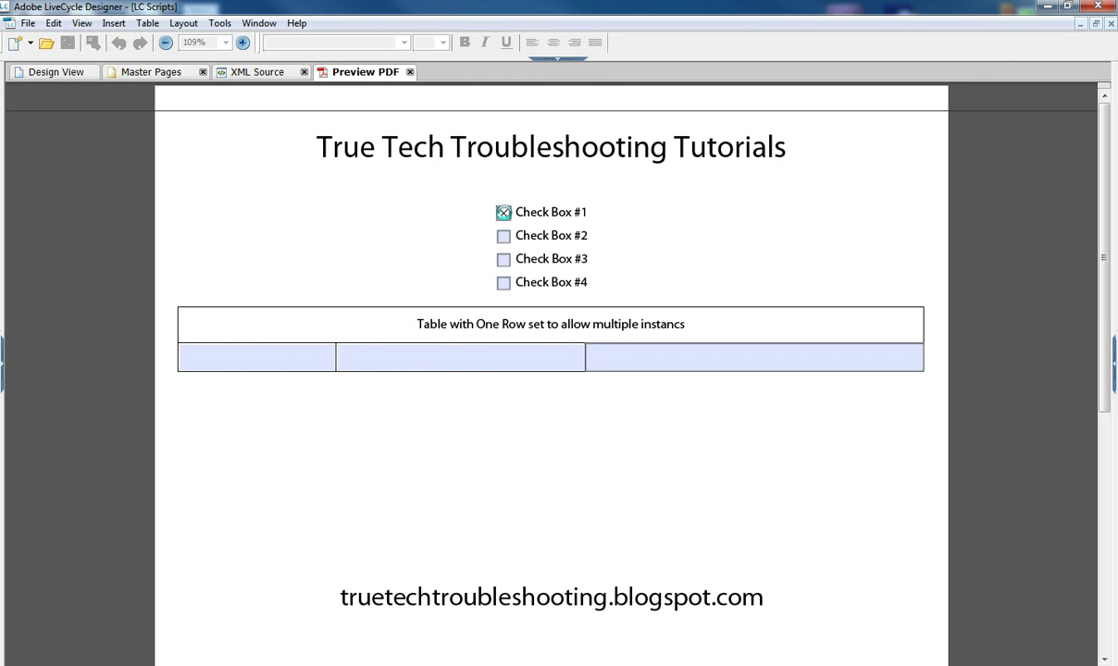
pyautogui.click(504, 213)
pyautogui.click(504, 236)
pyautogui.click(504, 260)
pyautogui.click(503, 283)
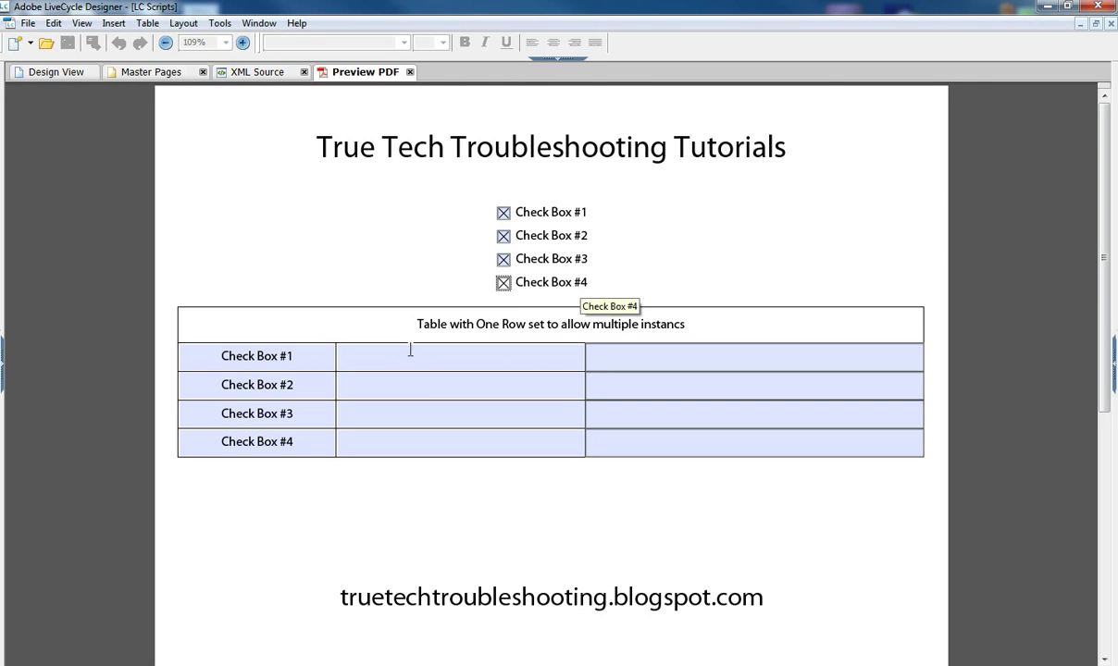
# Untick Check Boxes #3, #1, #2 and #4, emptying the table.
pyautogui.click(236, 452)
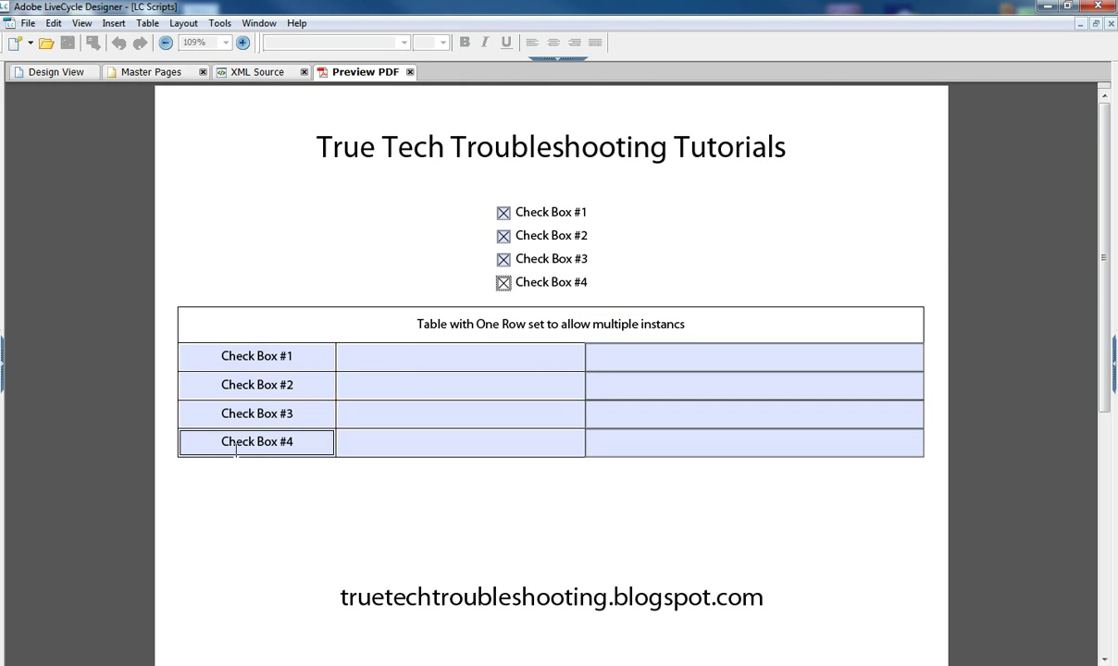
pyautogui.click(504, 261)
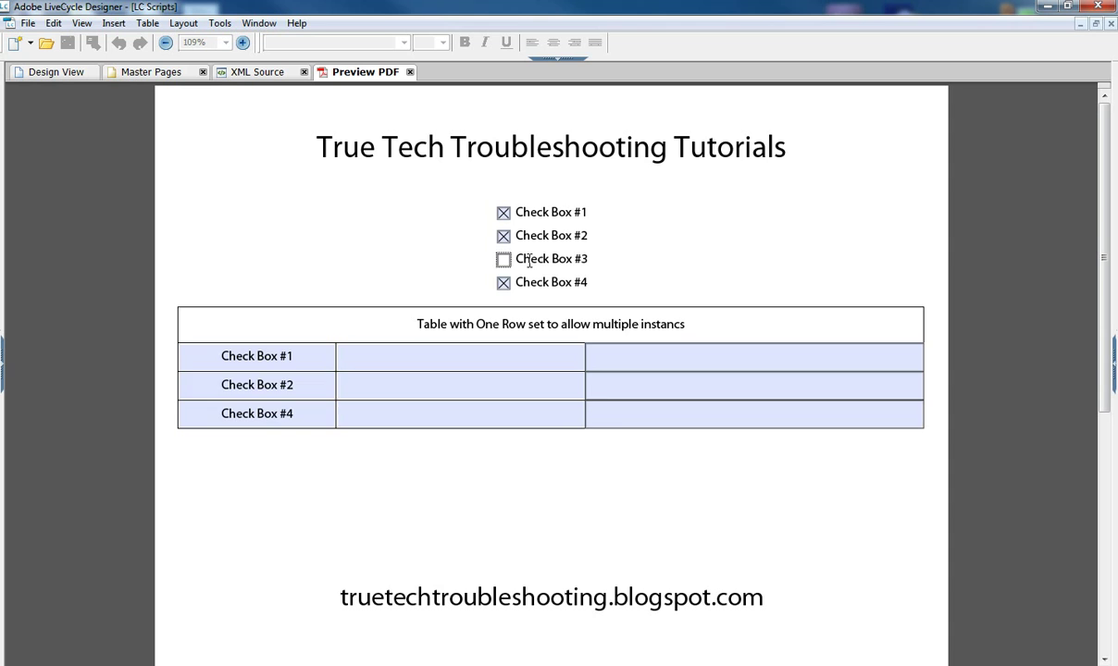
pyautogui.click(504, 212)
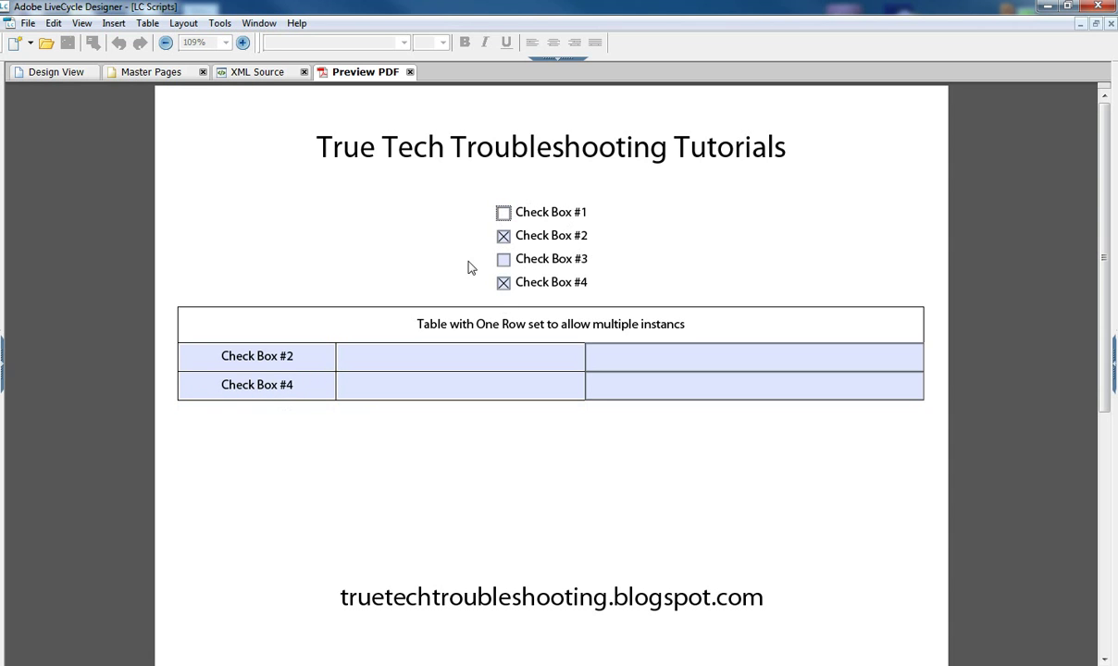
pyautogui.click(504, 237)
pyautogui.click(503, 283)
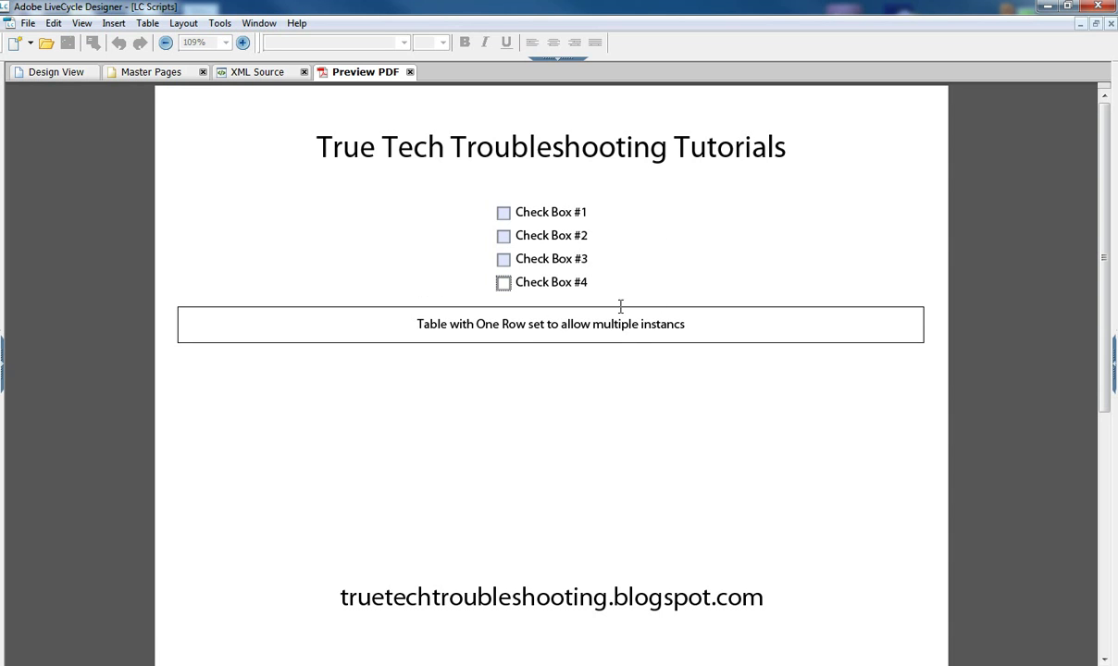
# Re-tick boxes #2, #3, #4, #1, then untick #3, #4, #2, #1.
pyautogui.click(504, 236)
pyautogui.click(502, 261)
pyautogui.click(503, 283)
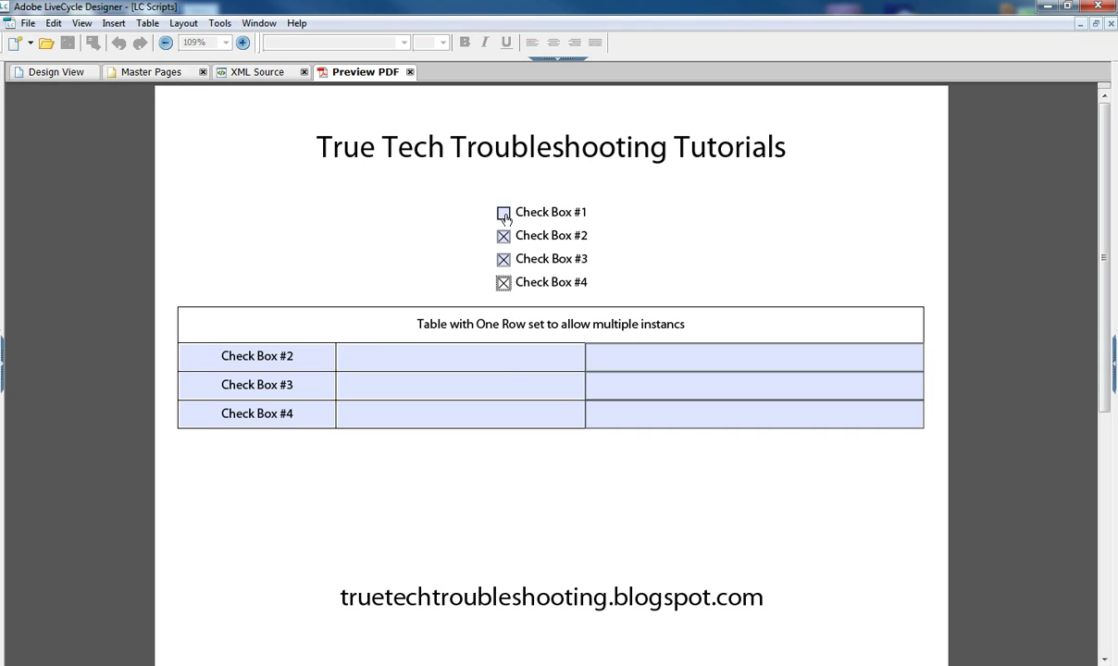
pyautogui.click(504, 213)
pyautogui.click(503, 259)
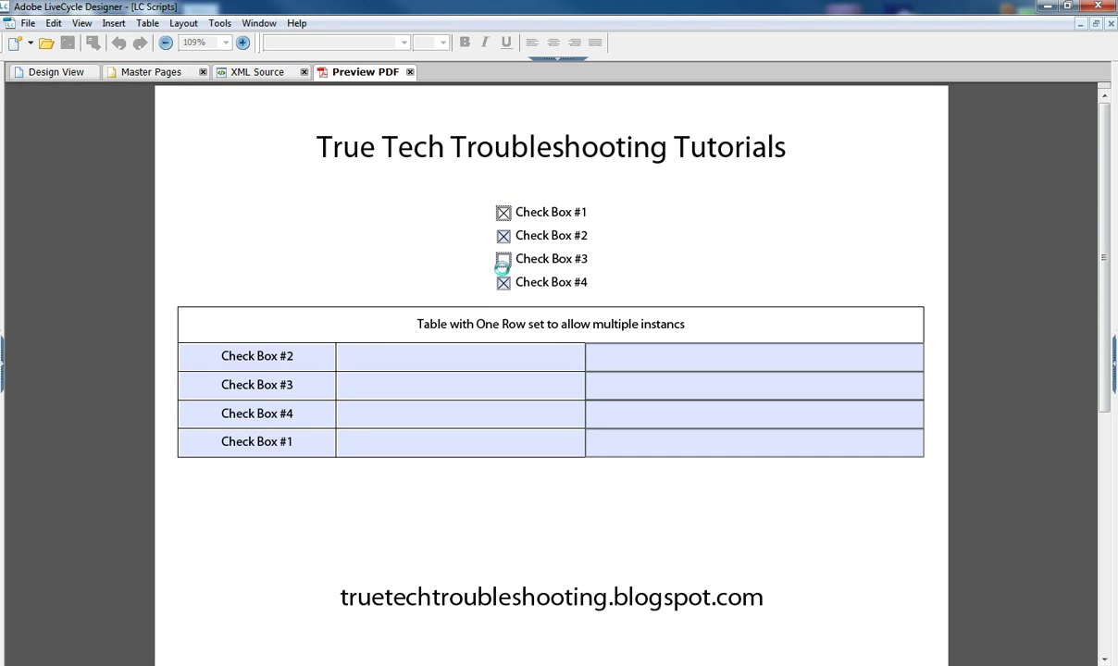
pyautogui.click(503, 282)
pyautogui.click(504, 236)
pyautogui.click(504, 213)
# Tick and untick boxes #4, #2 and #1, then return to Design View.
pyautogui.click(504, 282)
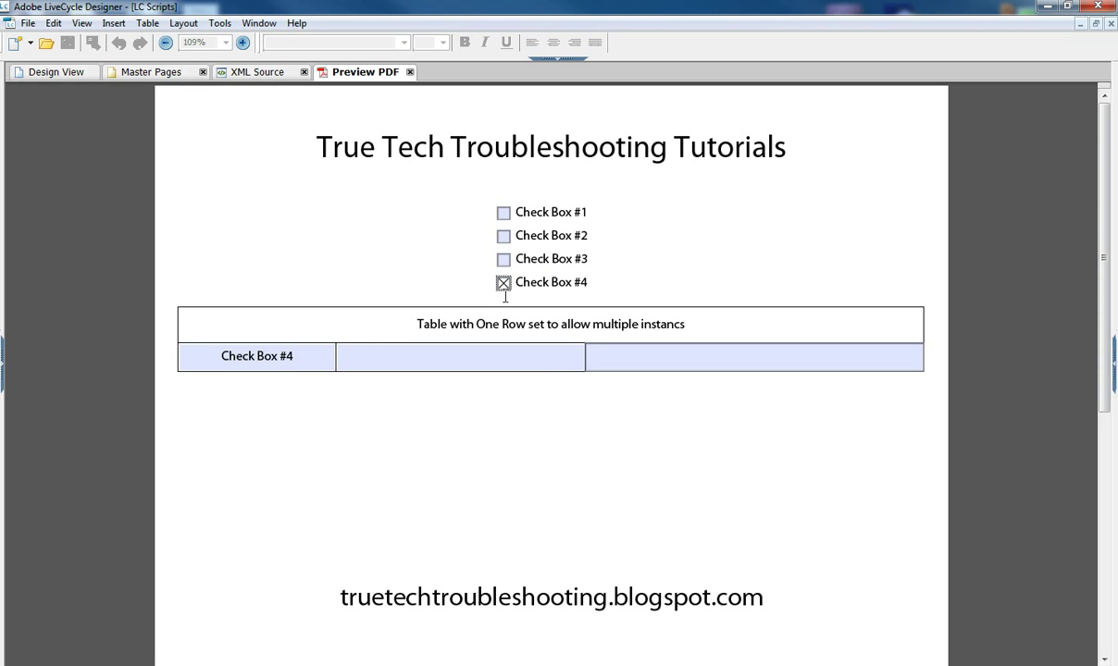
pyautogui.click(503, 236)
pyautogui.click(504, 212)
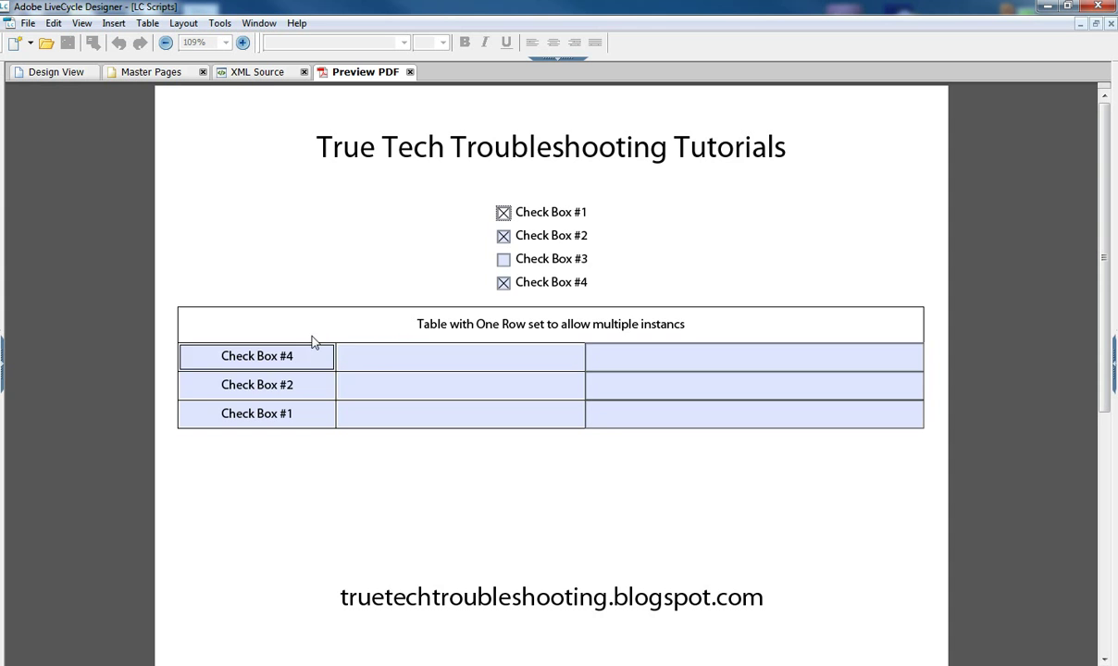
pyautogui.click(503, 282)
pyautogui.click(503, 236)
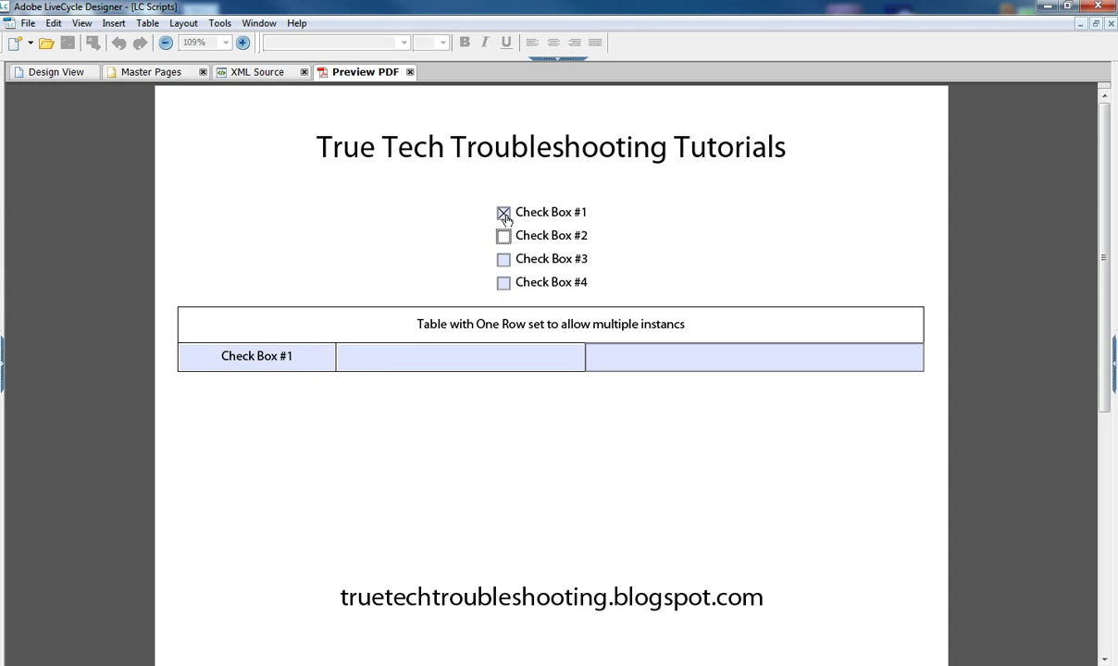
pyautogui.click(503, 213)
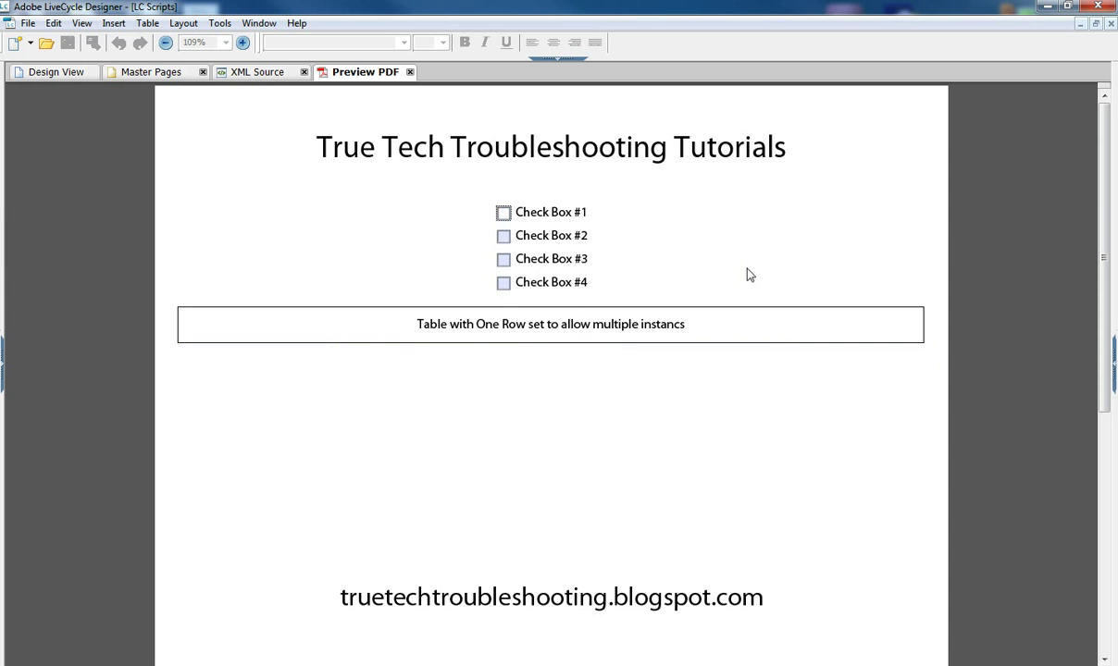
pyautogui.click(77, 69)
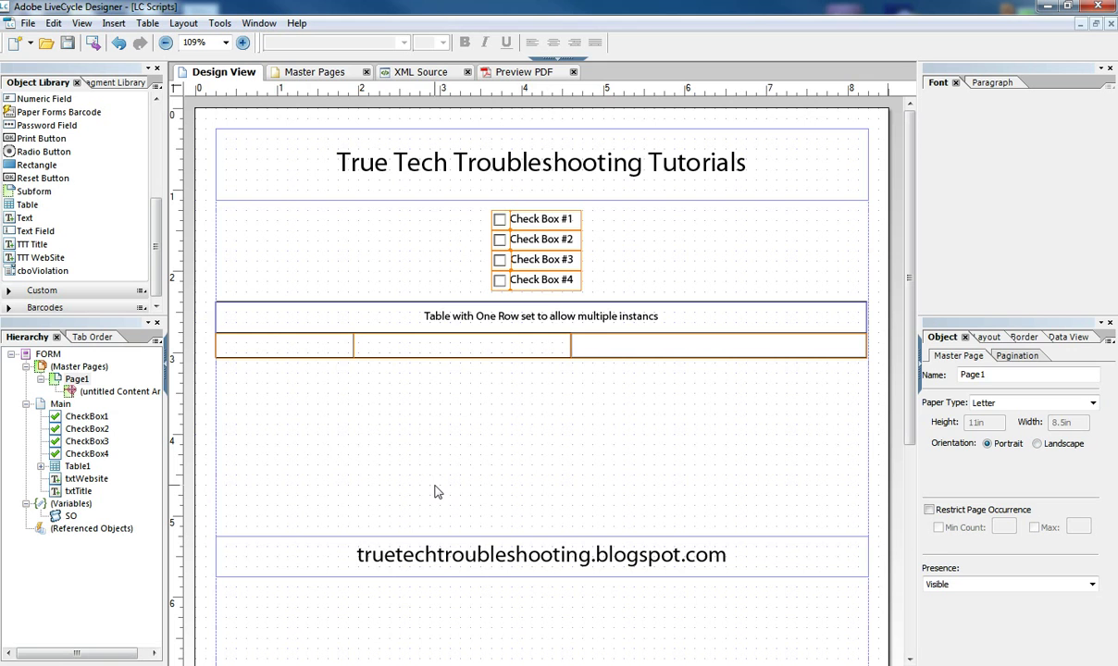
# Show SO's addToTable function in an enlarged Script Editor.
pyautogui.click(67, 518)
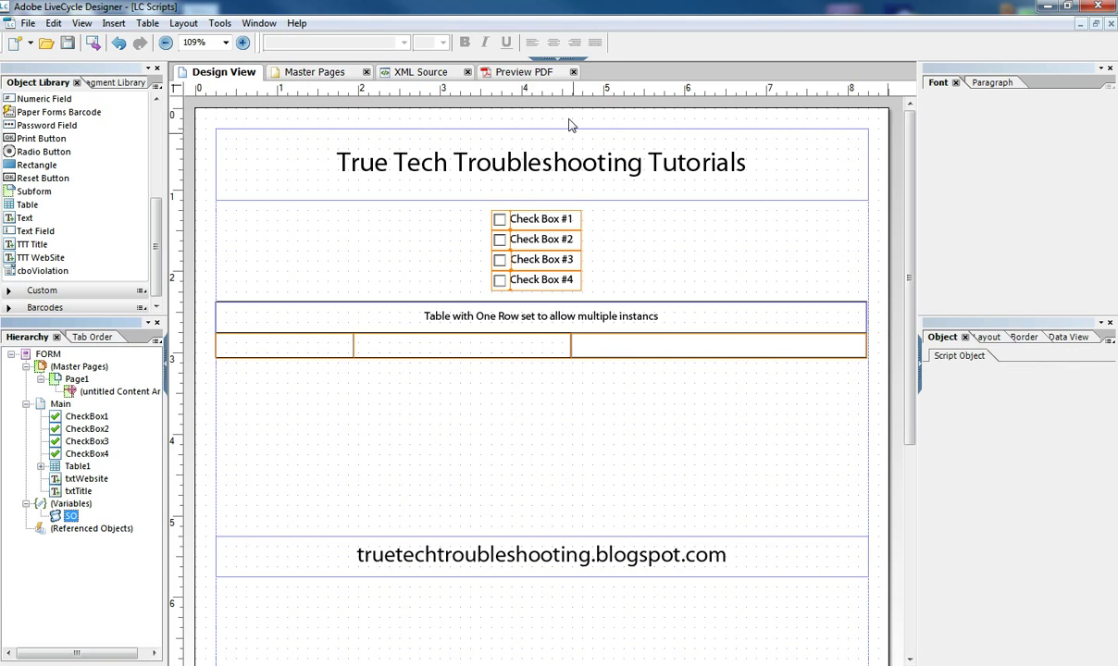
pyautogui.click(553, 57)
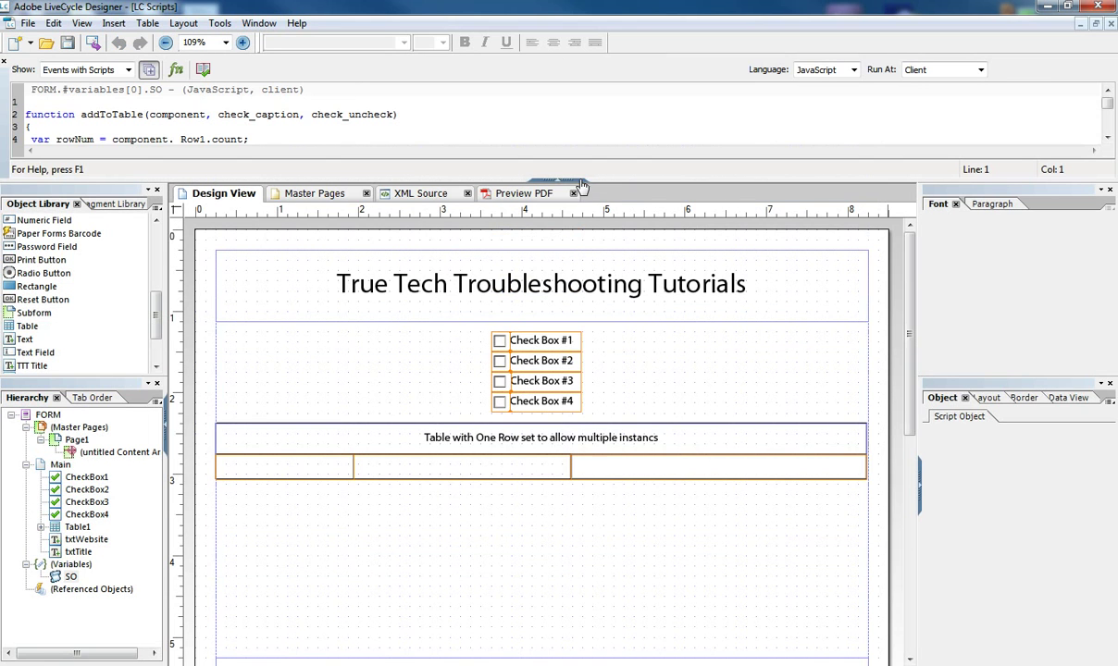
pyautogui.moveTo(588, 188); pyautogui.dragTo(572, 389)
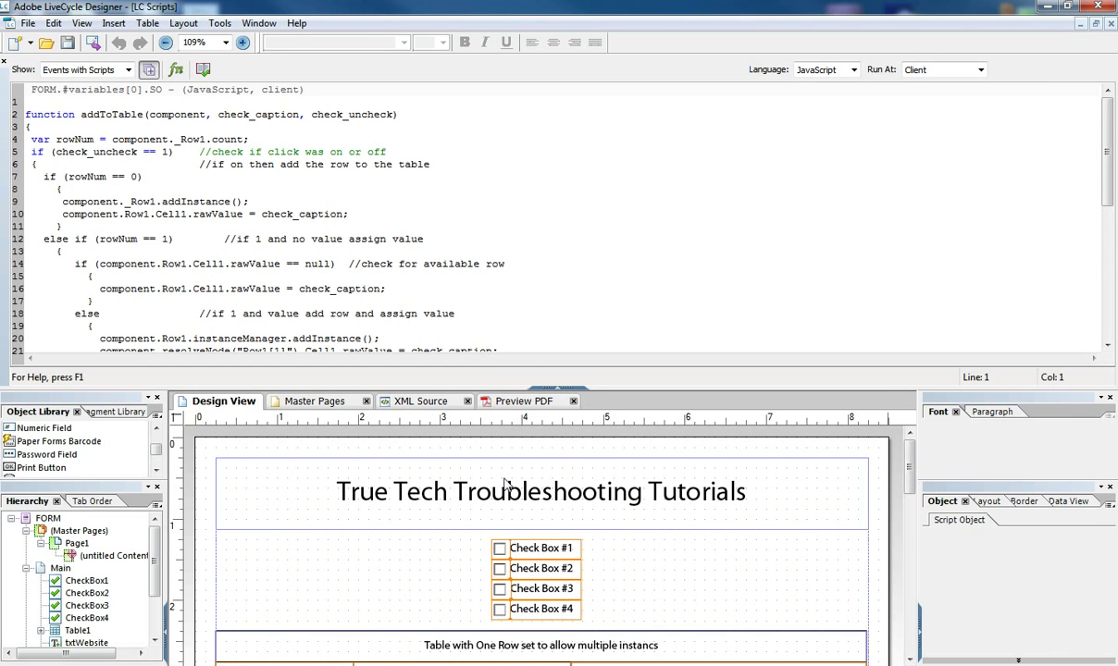
# Show Check Box #1's click script and highlight the this.parent.Table1 and this.rawValue arguments.
pyautogui.click(530, 552)
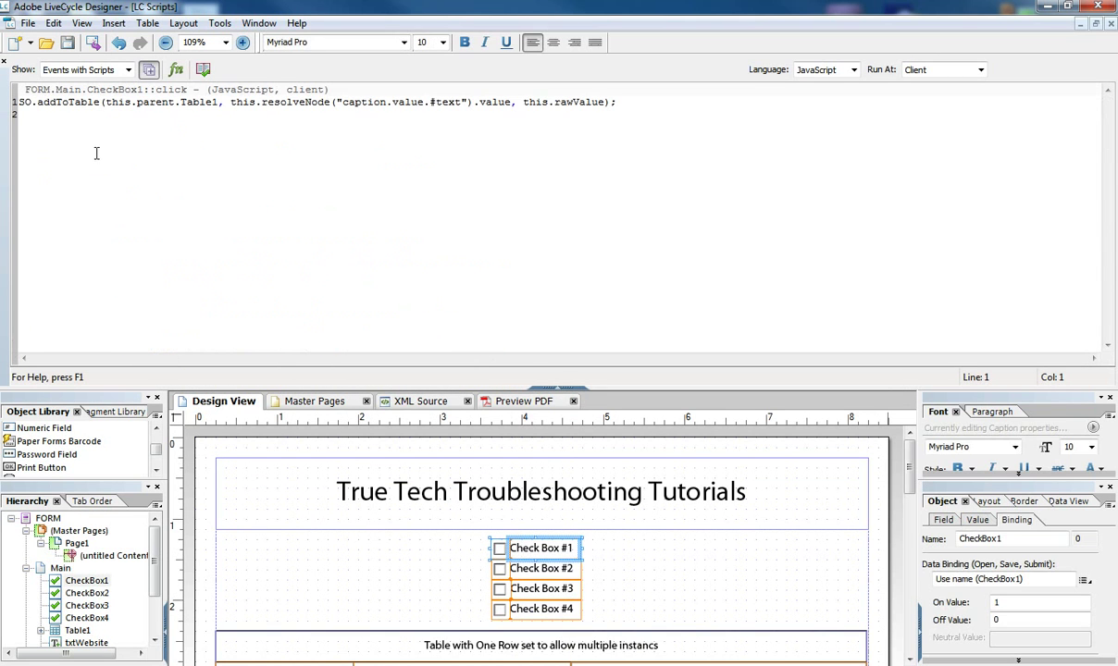
pyautogui.moveTo(18, 101); pyautogui.dragTo(614, 101)
pyautogui.click(36, 104)
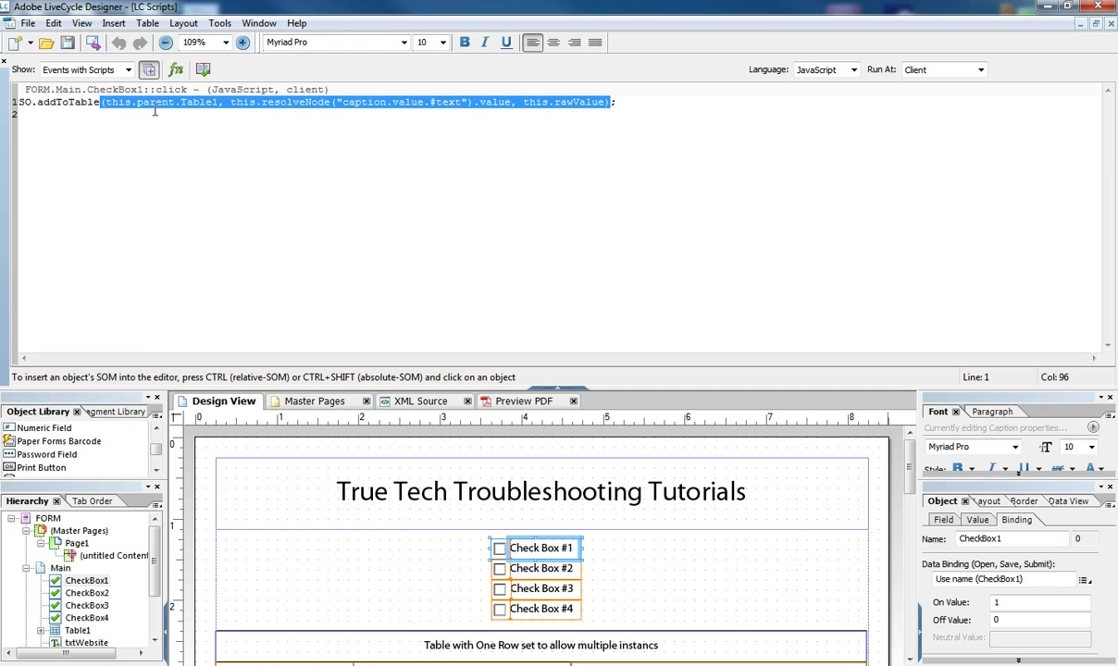
pyautogui.click(123, 103)
pyautogui.moveTo(108, 102); pyautogui.dragTo(514, 103)
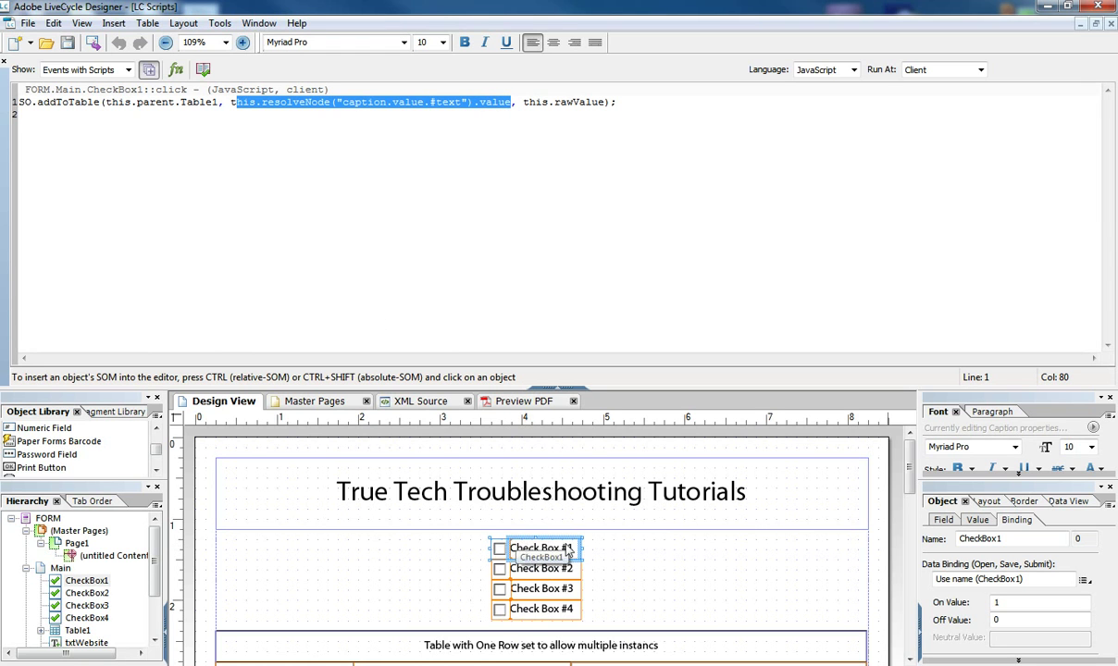
pyautogui.moveTo(523, 102); pyautogui.dragTo(605, 102)
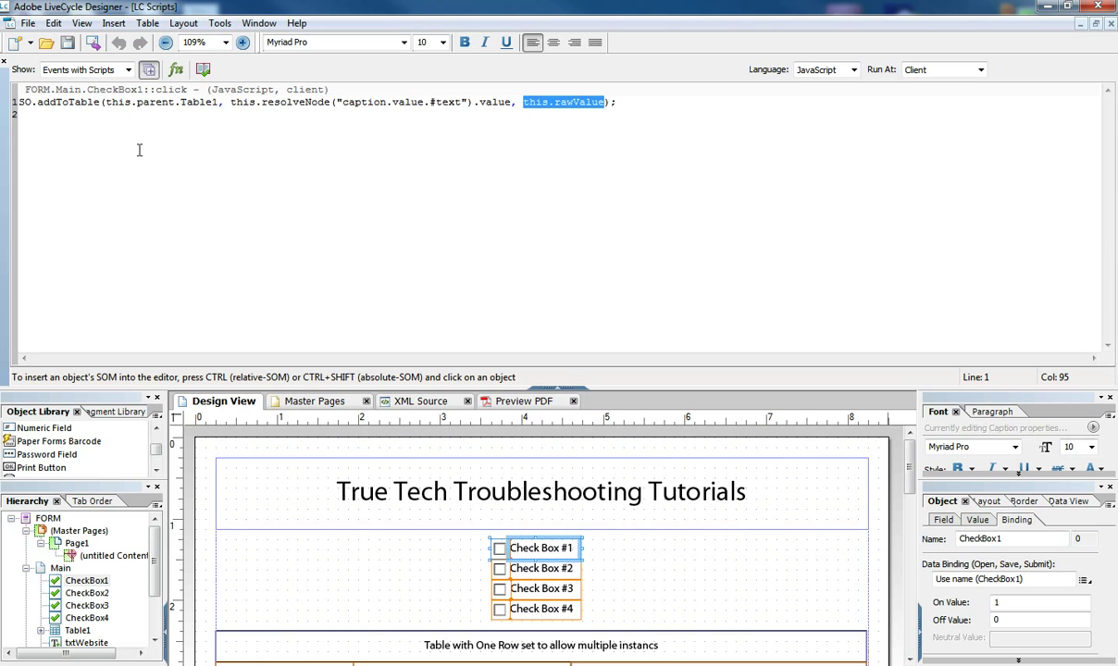
pyautogui.scroll(-2, 159, 613)
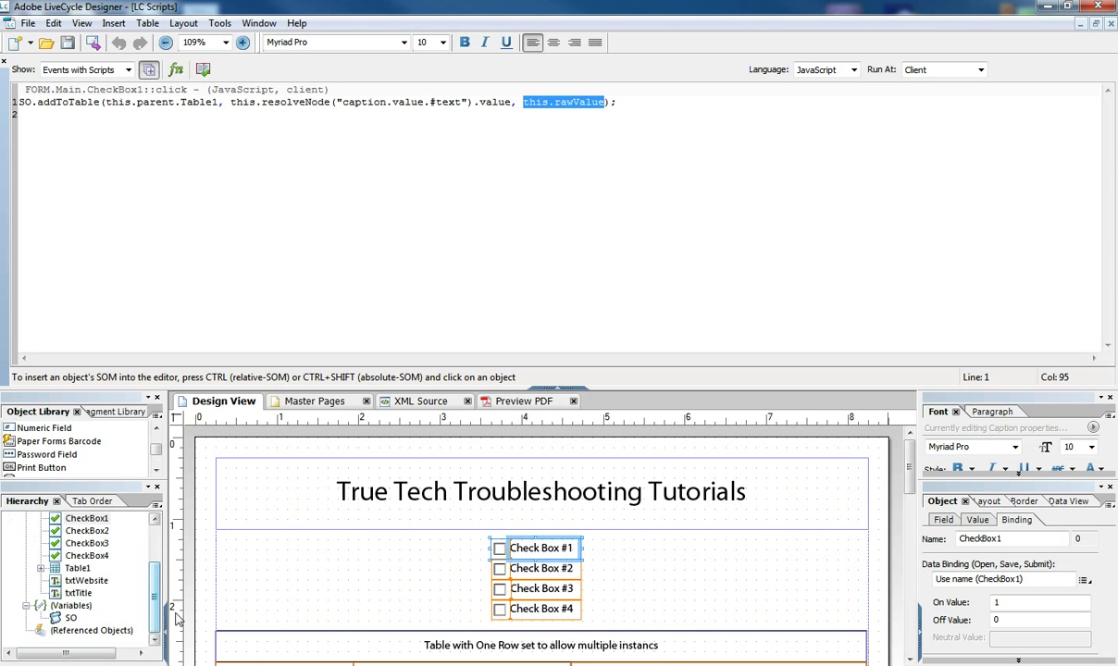
pyautogui.click(70, 617)
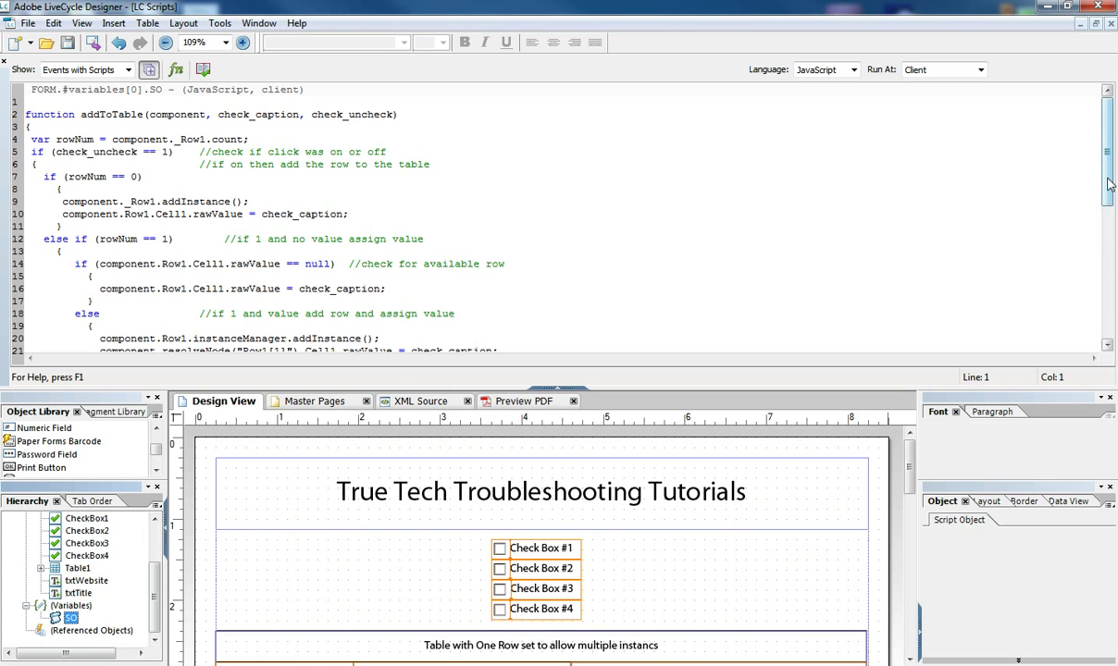
pyautogui.scroll(-1, 1111, 193)
pyautogui.moveTo(1110, 192); pyautogui.dragTo(1112, 181)
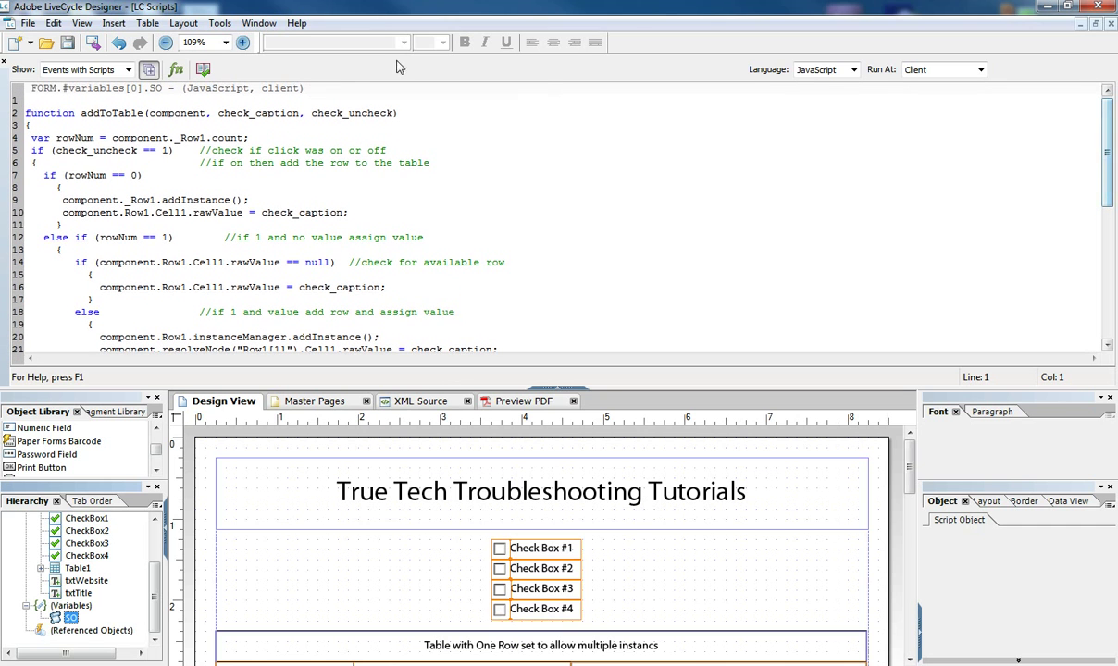
pyautogui.click(162, 150)
pyautogui.moveTo(163, 150); pyautogui.dragTo(170, 151)
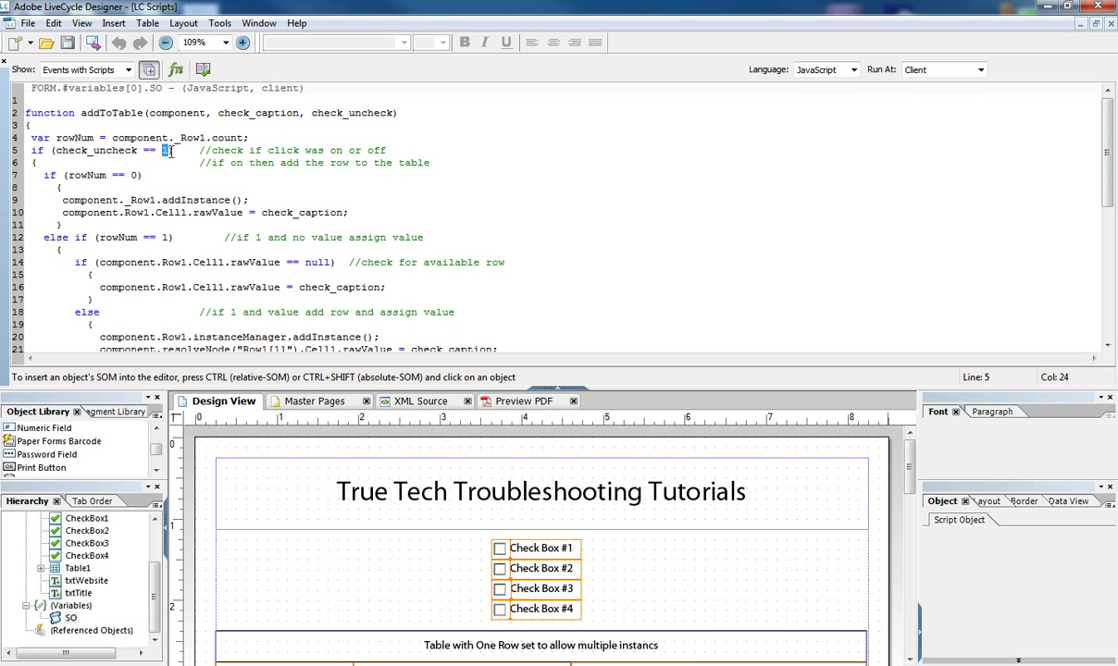
pyautogui.moveTo(33, 162); pyautogui.dragTo(110, 267)
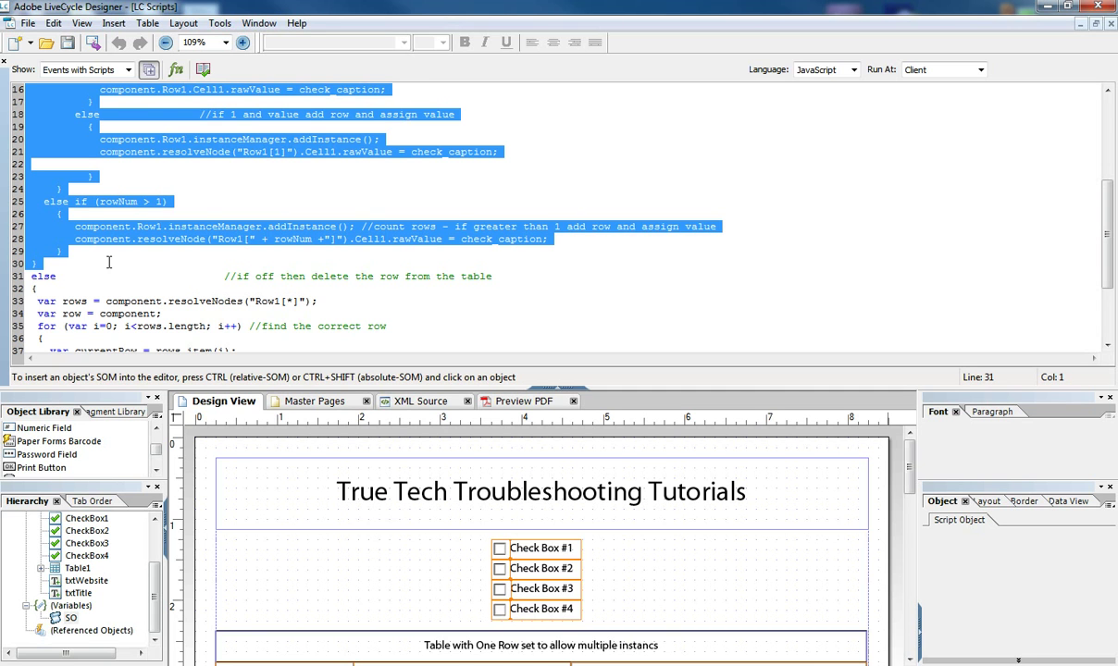
pyautogui.click(61, 263)
# Highlight SO's else branch, the line 35 for loop and line 40's removeInstance call.
pyautogui.moveTo(32, 276); pyautogui.dragTo(139, 287)
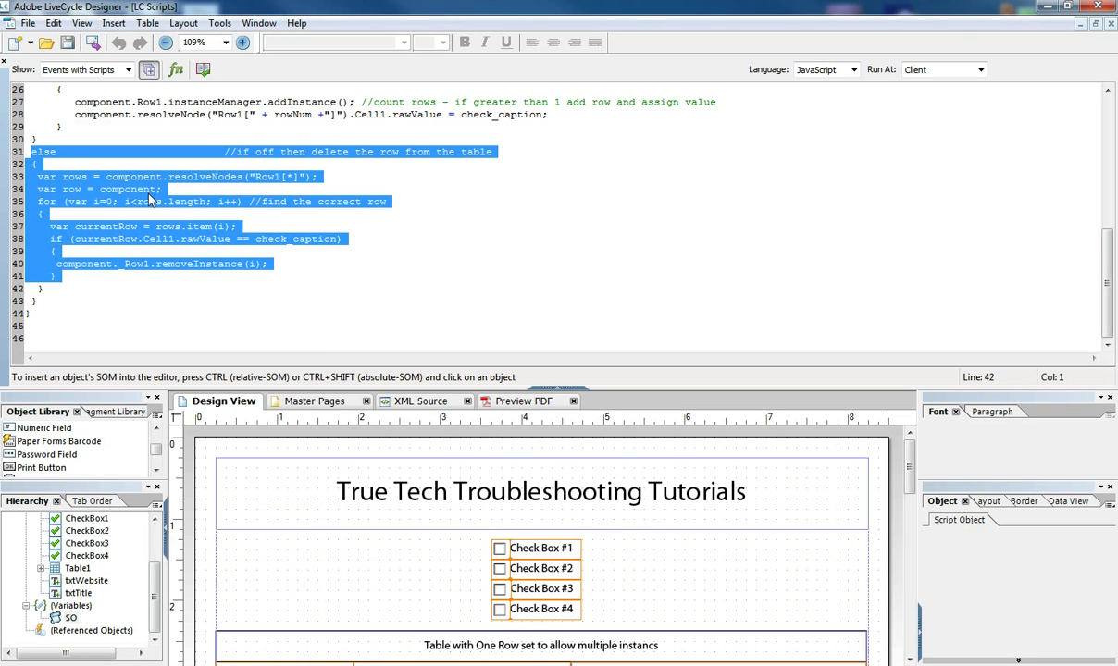
pyautogui.click(69, 179)
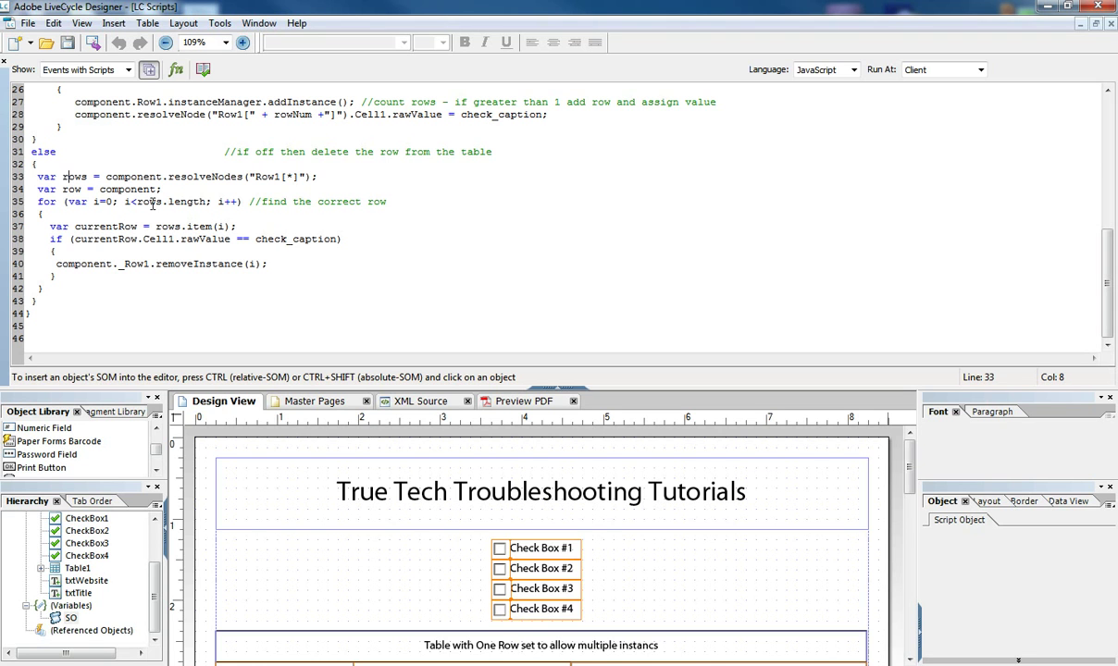
pyautogui.moveTo(39, 201); pyautogui.dragTo(211, 201)
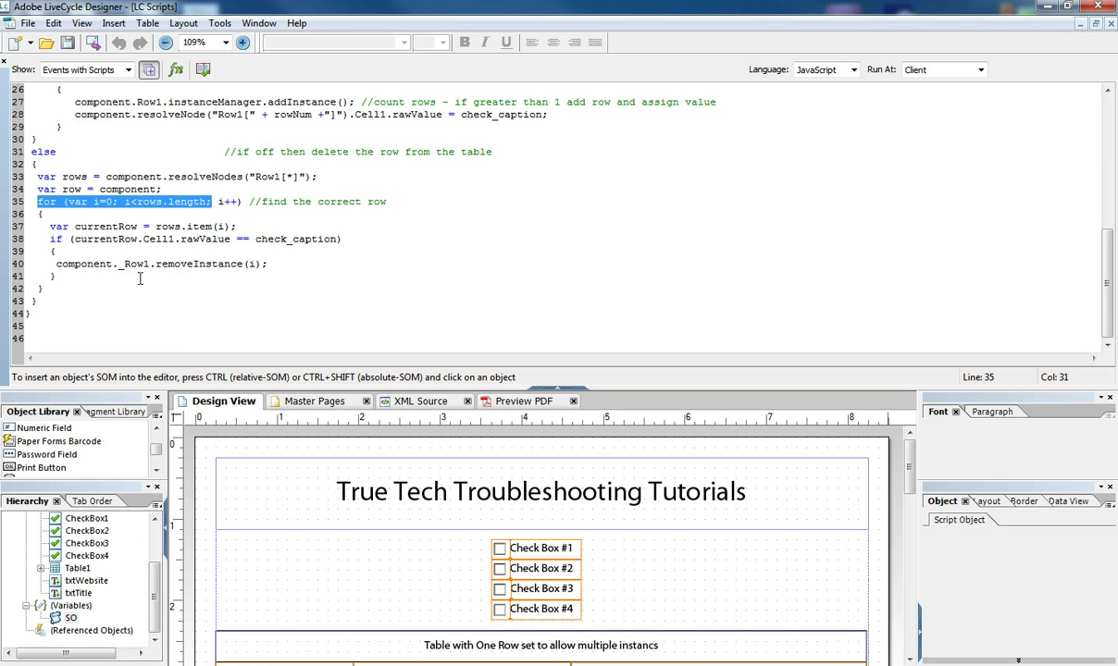
pyautogui.moveTo(68, 264); pyautogui.dragTo(132, 264)
pyautogui.click(269, 304)
pyautogui.scroll(8, 269, 304)
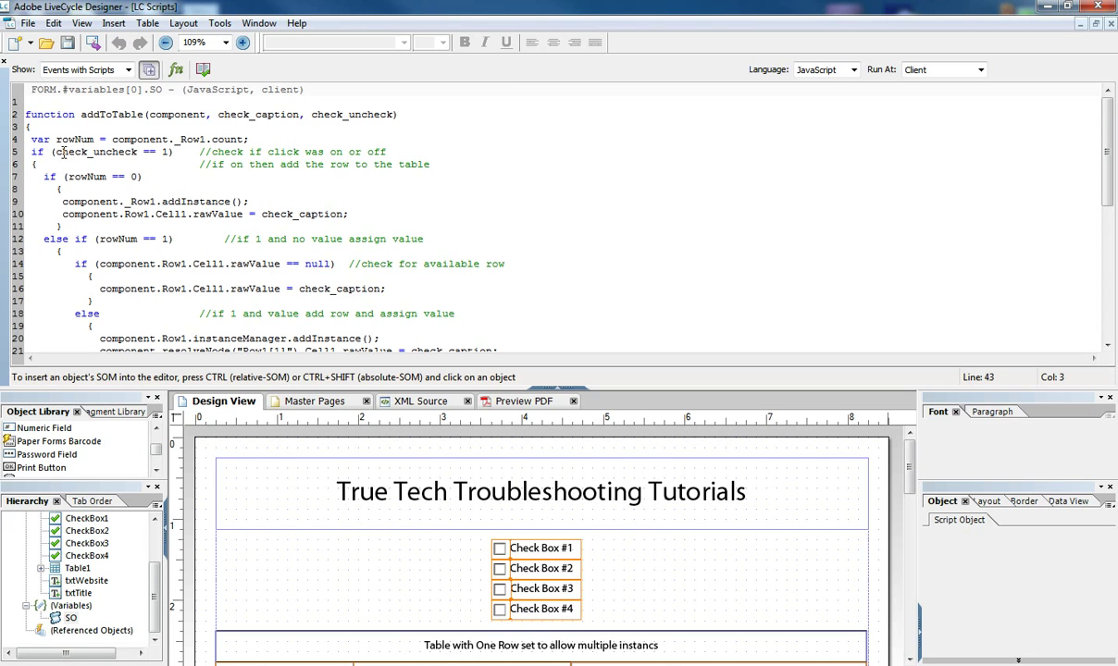
pyautogui.scroll(-1, 166, 201)
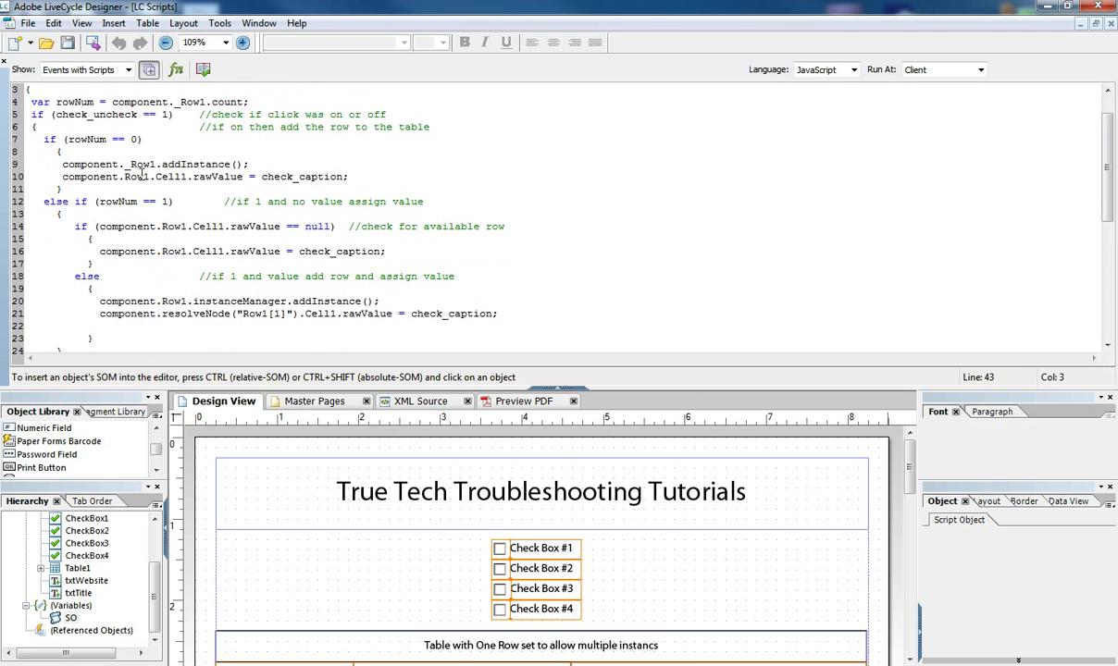
pyautogui.click(558, 388)
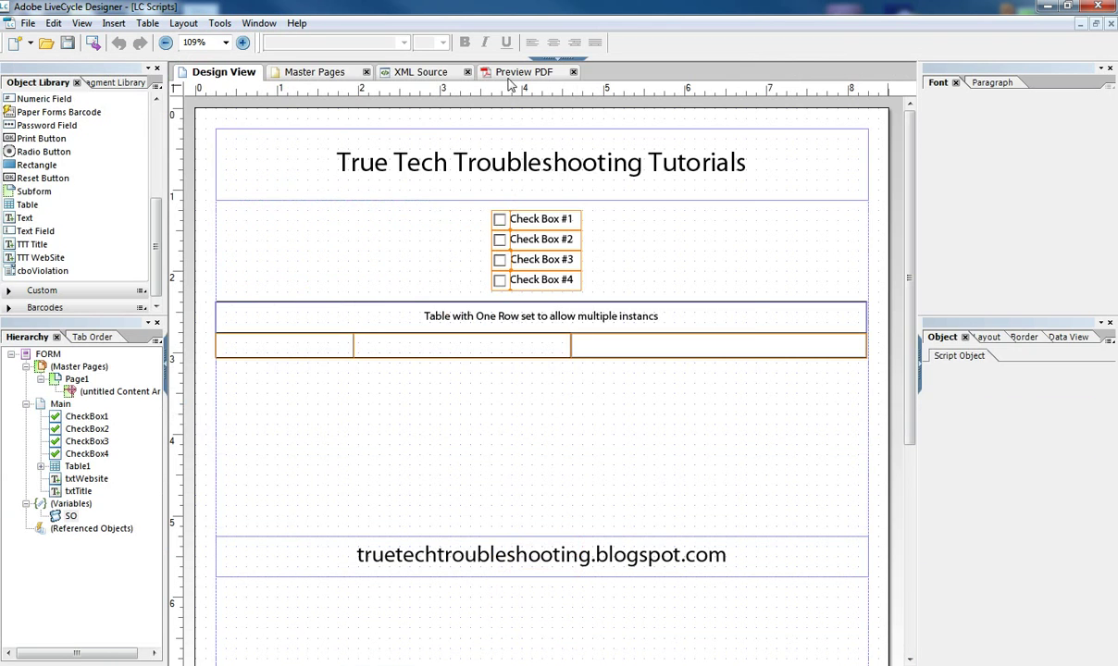
pyautogui.click(479, 74)
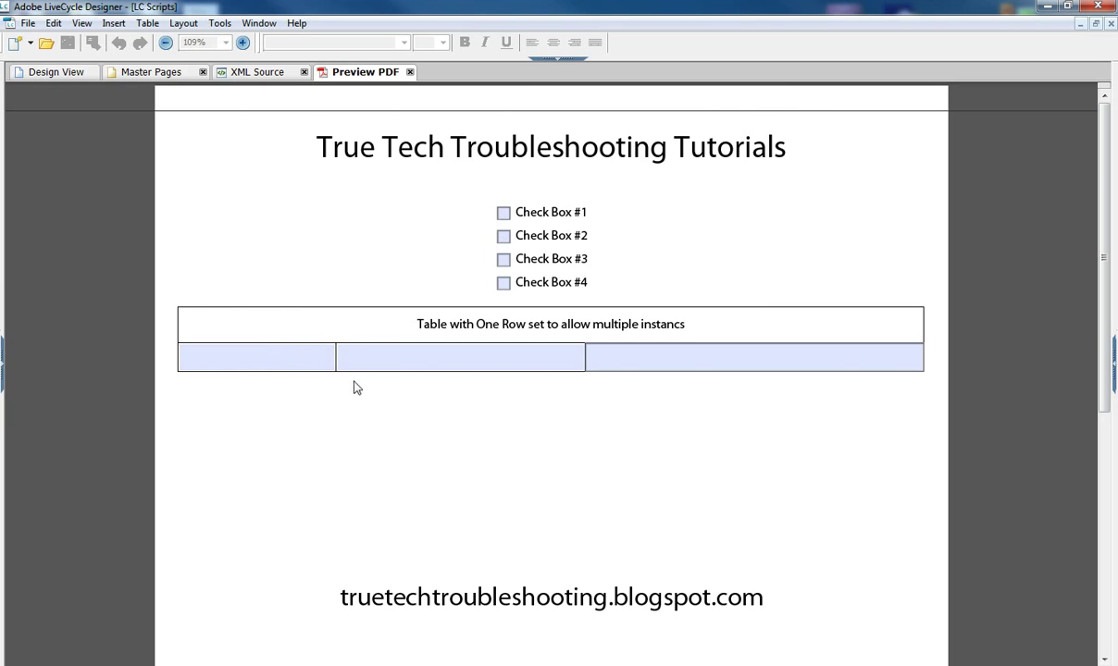
pyautogui.click(504, 214)
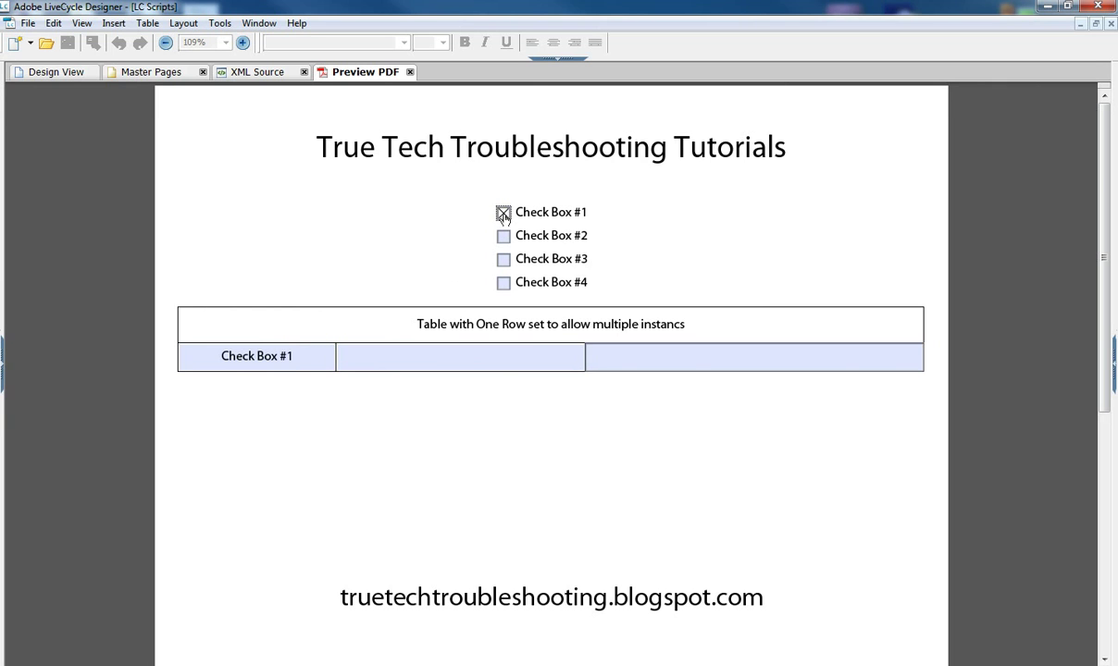
pyautogui.click(503, 236)
pyautogui.click(305, 384)
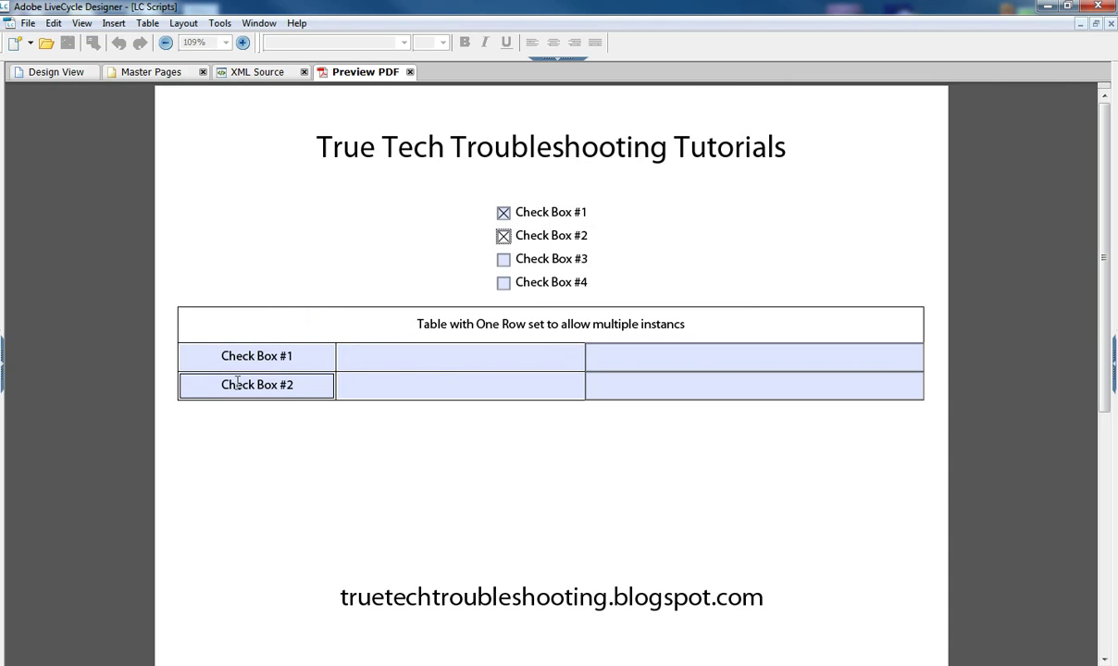
pyautogui.click(405, 382)
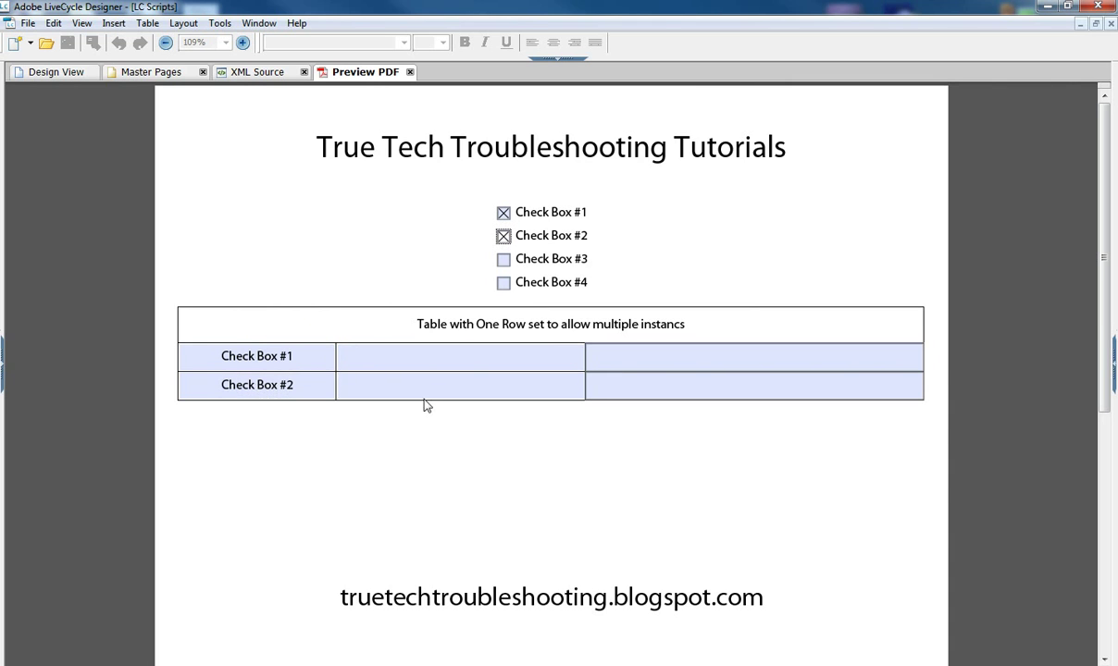
pyautogui.click(503, 259)
pyautogui.click(503, 282)
pyautogui.click(503, 259)
pyautogui.click(503, 236)
pyautogui.click(503, 213)
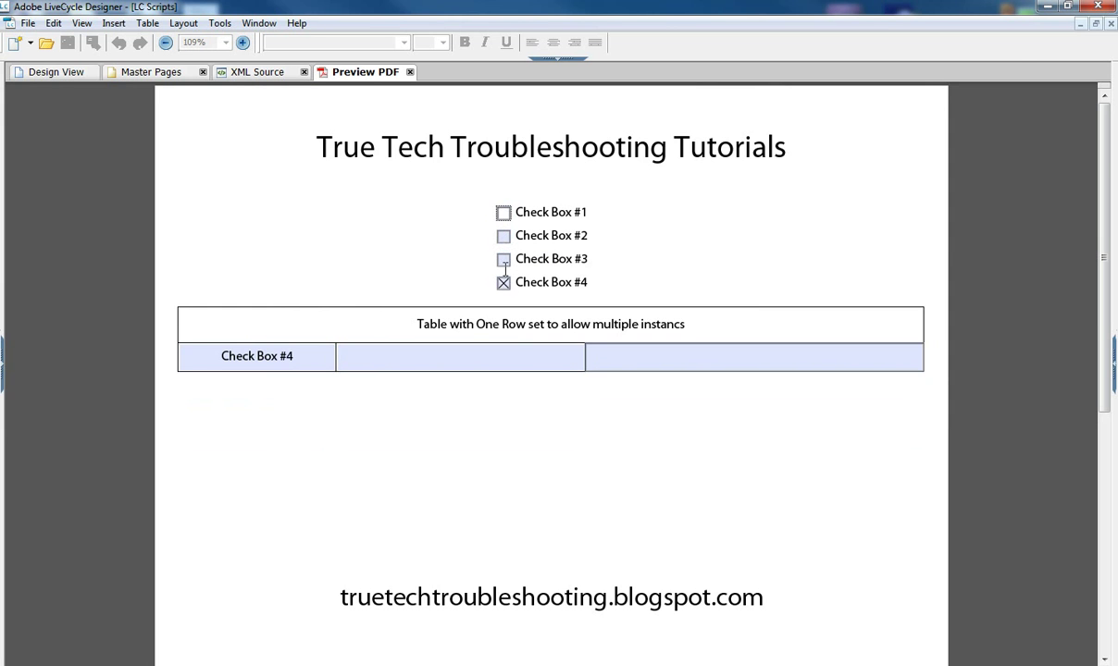
pyautogui.click(503, 282)
pyautogui.click(23, 72)
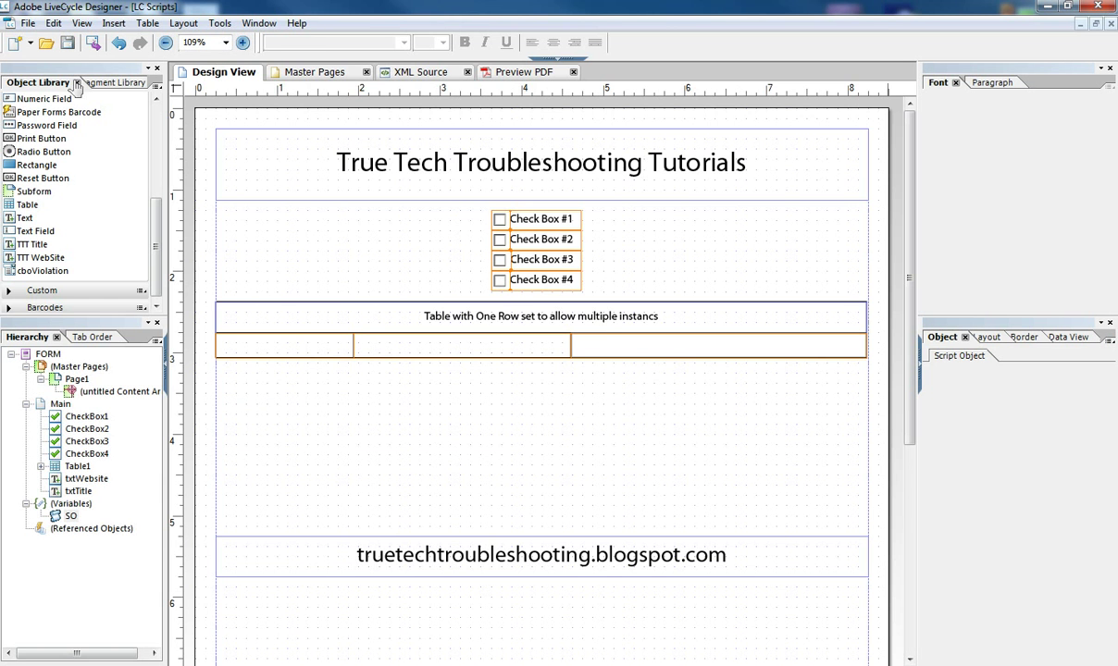
# Select Table1's Row1 and view its Row and Binding tabs: repeat per data item, Max 4, Initial 1.
pyautogui.click(41, 466)
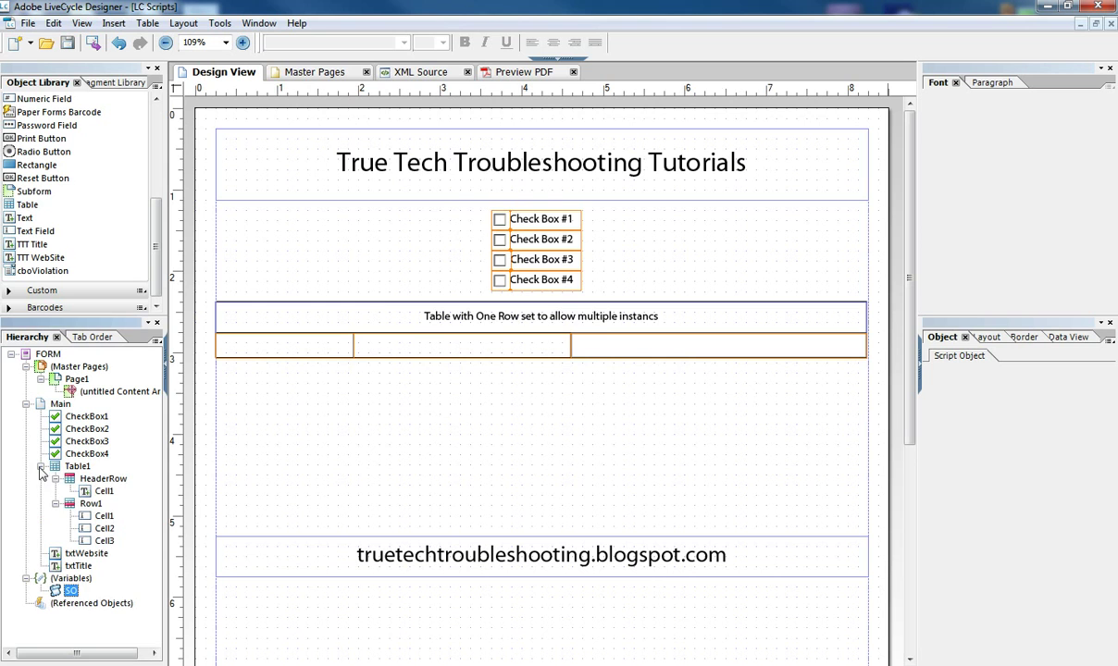
pyautogui.click(89, 504)
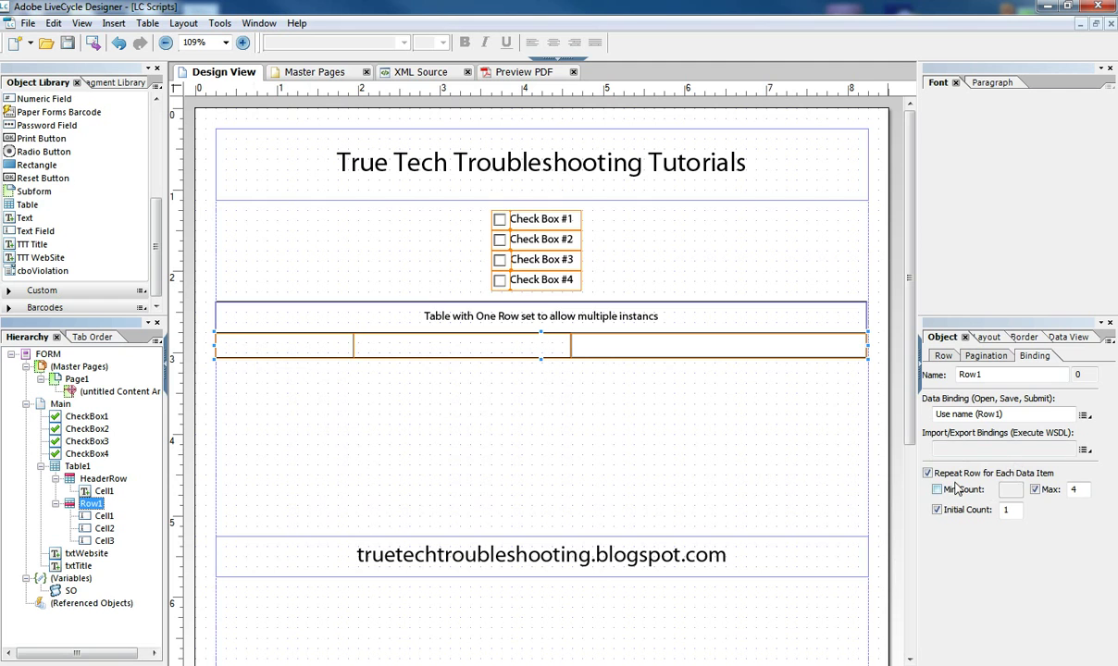
pyautogui.click(946, 356)
pyautogui.click(1033, 356)
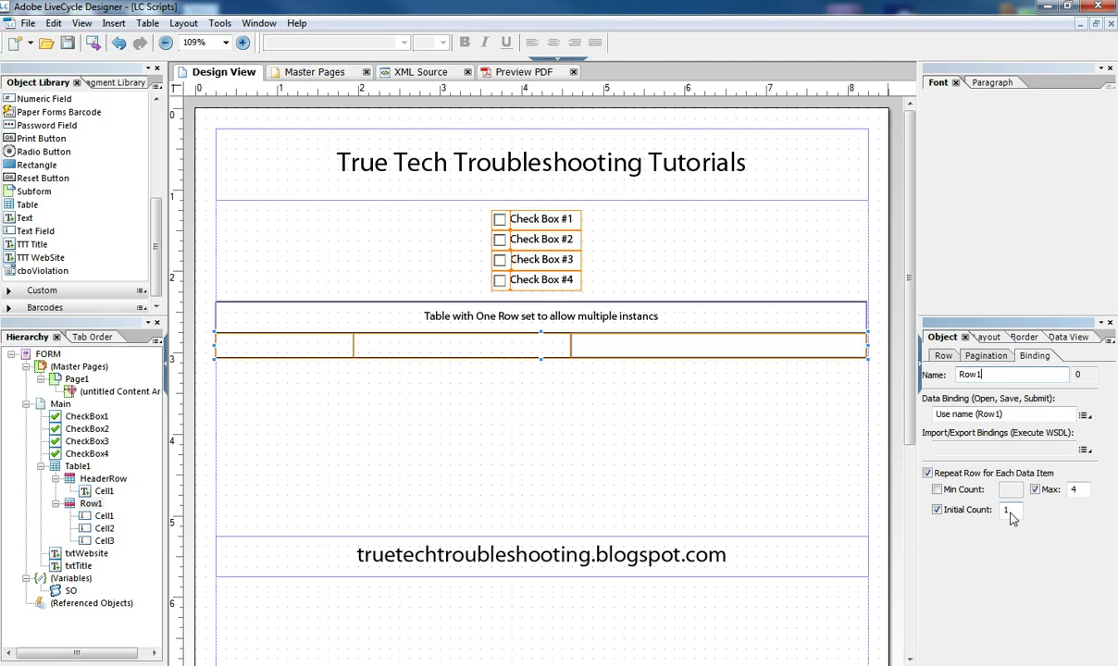
# Preview the PDF, showing a default empty row, and tick Check Boxes #2 and #3.
pyautogui.click(505, 74)
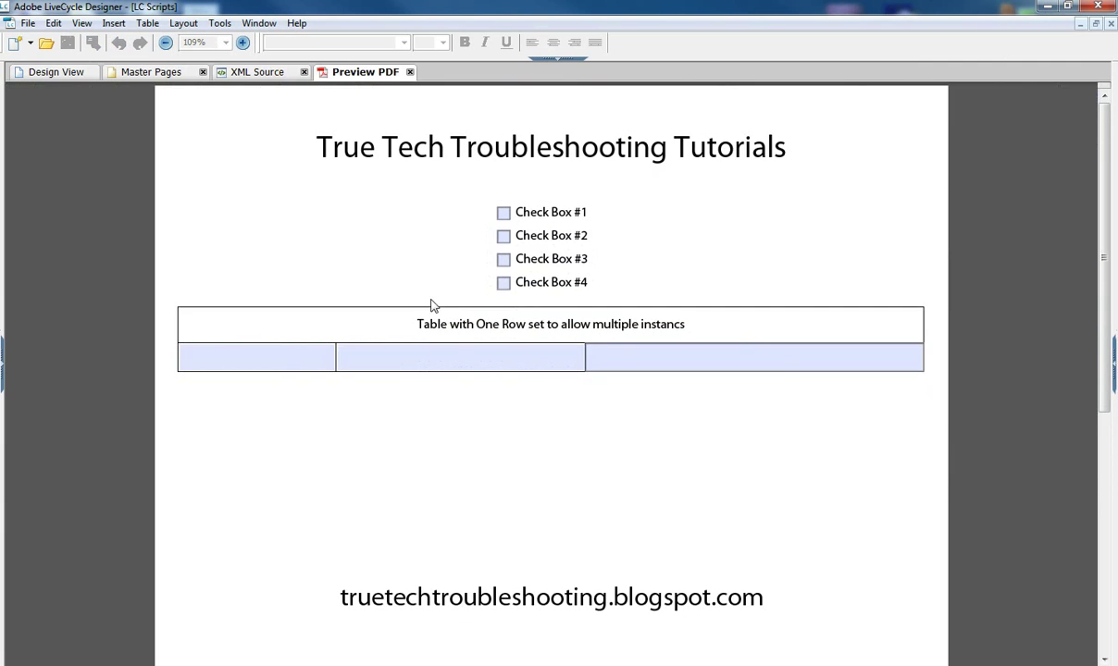
pyautogui.click(432, 357)
pyautogui.click(285, 356)
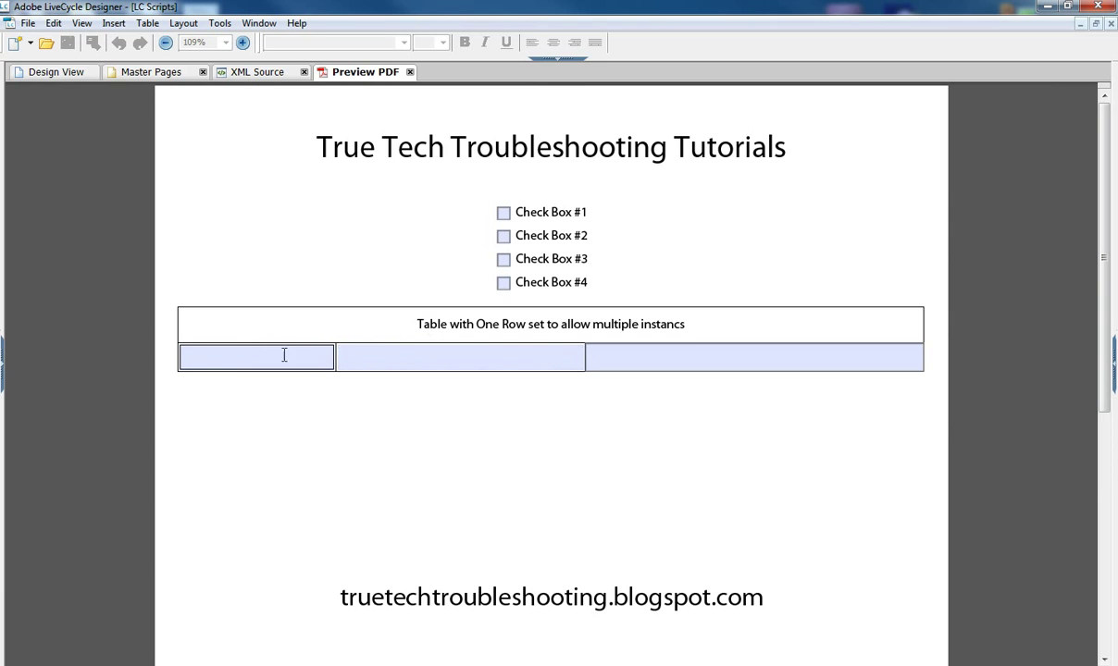
pyautogui.click(528, 361)
pyautogui.click(112, 102)
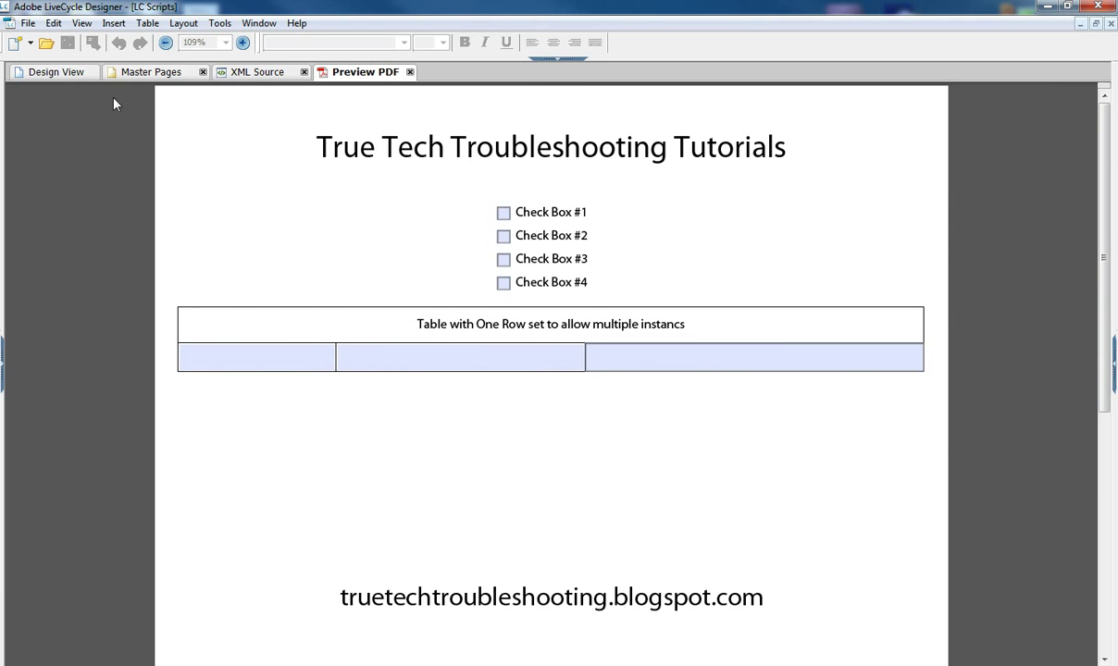
pyautogui.click(504, 237)
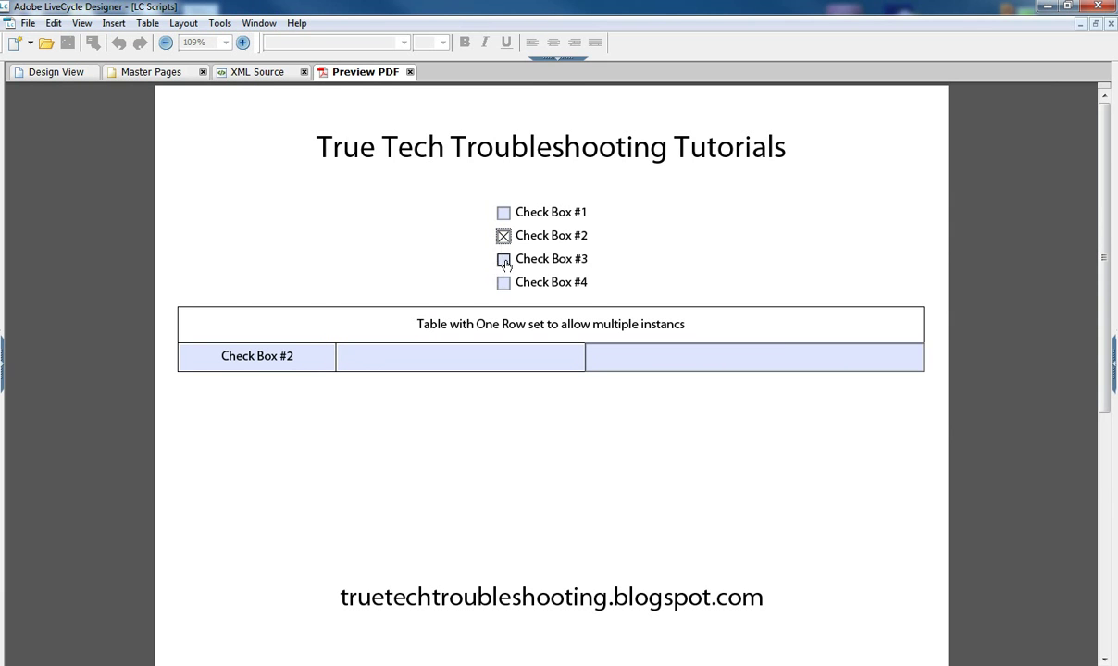
pyautogui.click(503, 260)
# Clear Row1's Initial Count, preview again, and tick Check Boxes #1–#4.
pyautogui.hotkey('ctrl', 'Tab')
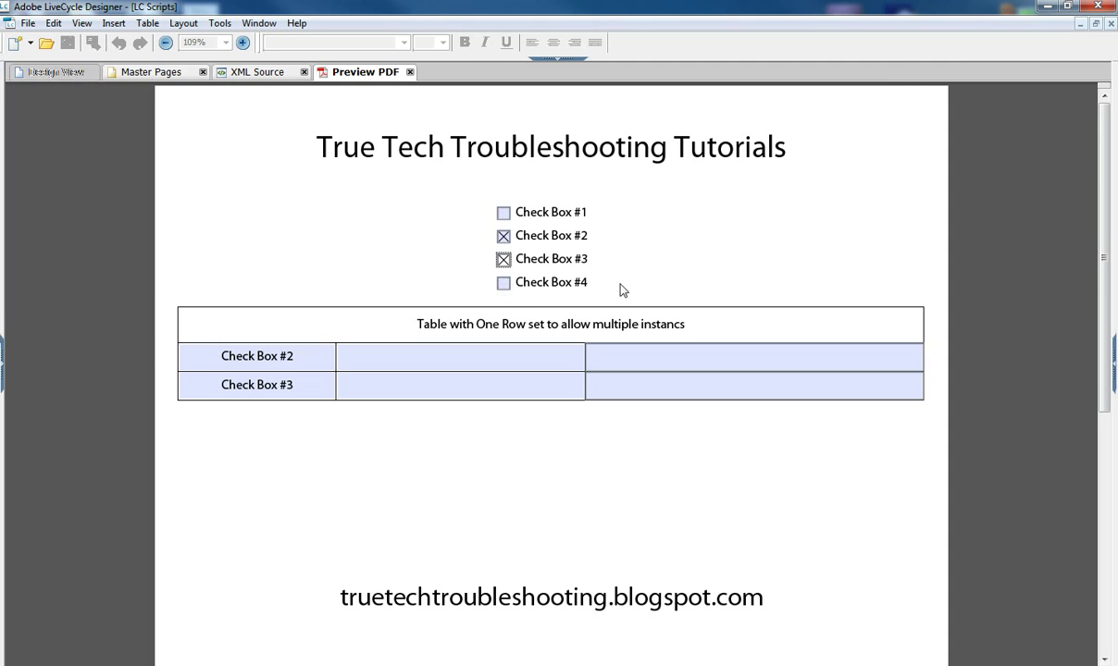
pyautogui.click(938, 510)
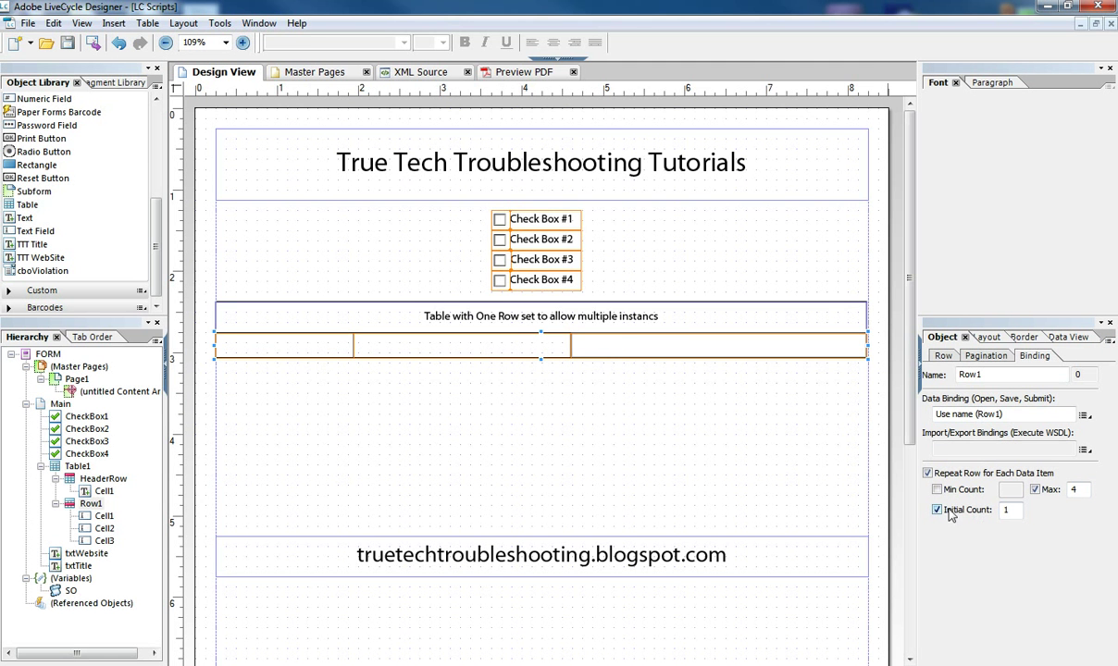
pyautogui.click(553, 72)
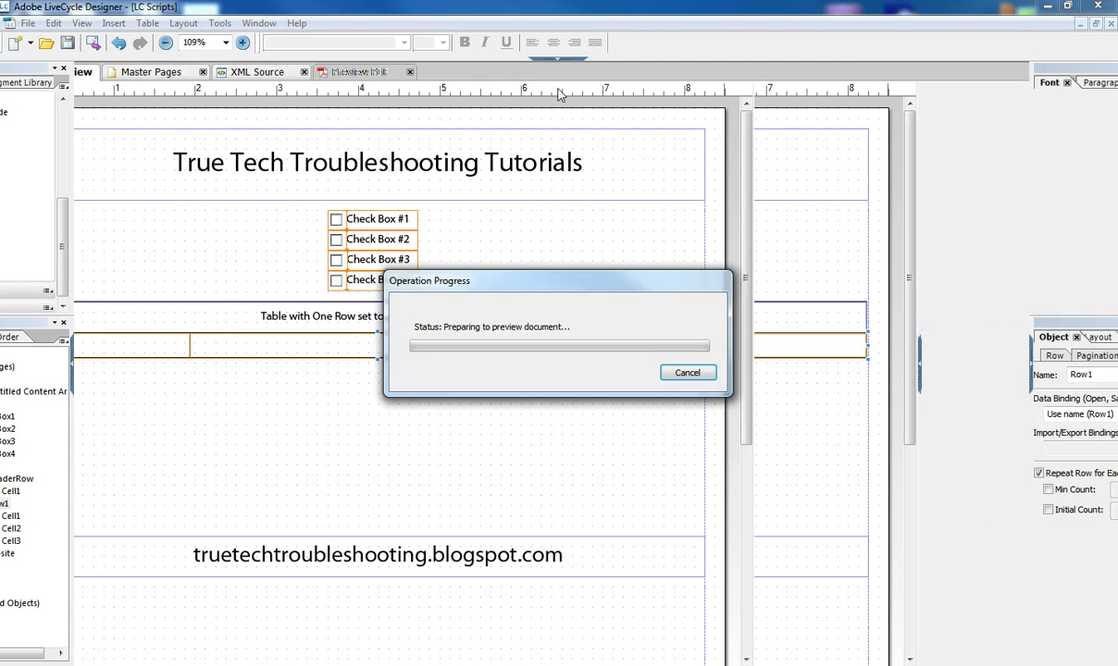
pyautogui.click(503, 213)
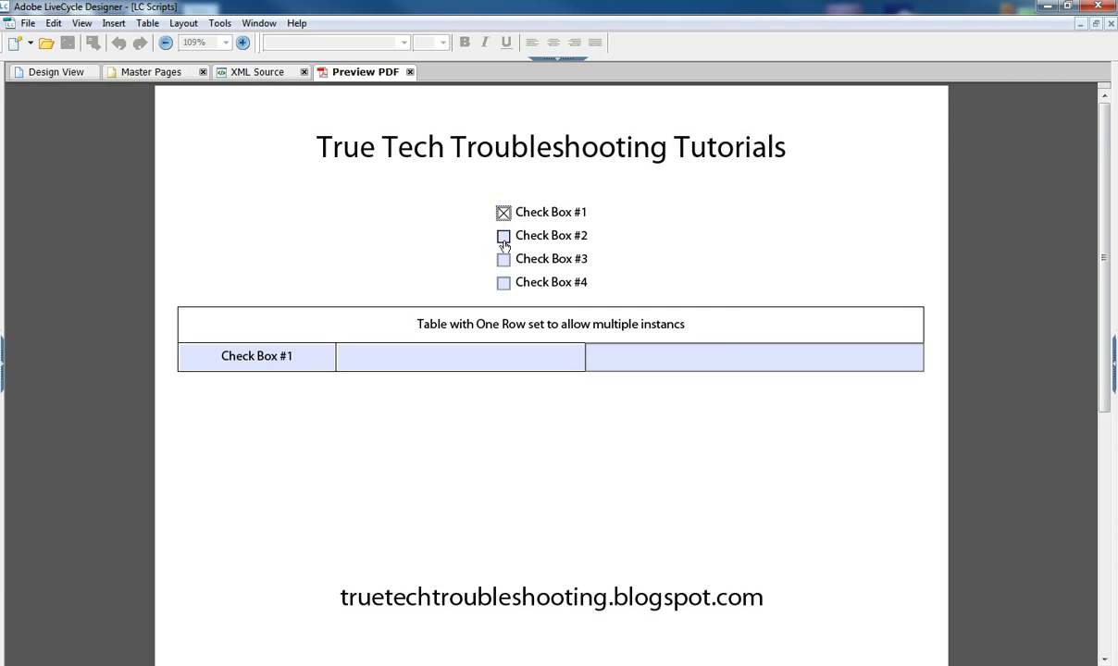
pyautogui.click(504, 236)
pyautogui.click(503, 259)
pyautogui.click(504, 283)
# Untick Check Boxes #3, #2, #1 and #4, leaving only the table header.
pyautogui.click(503, 259)
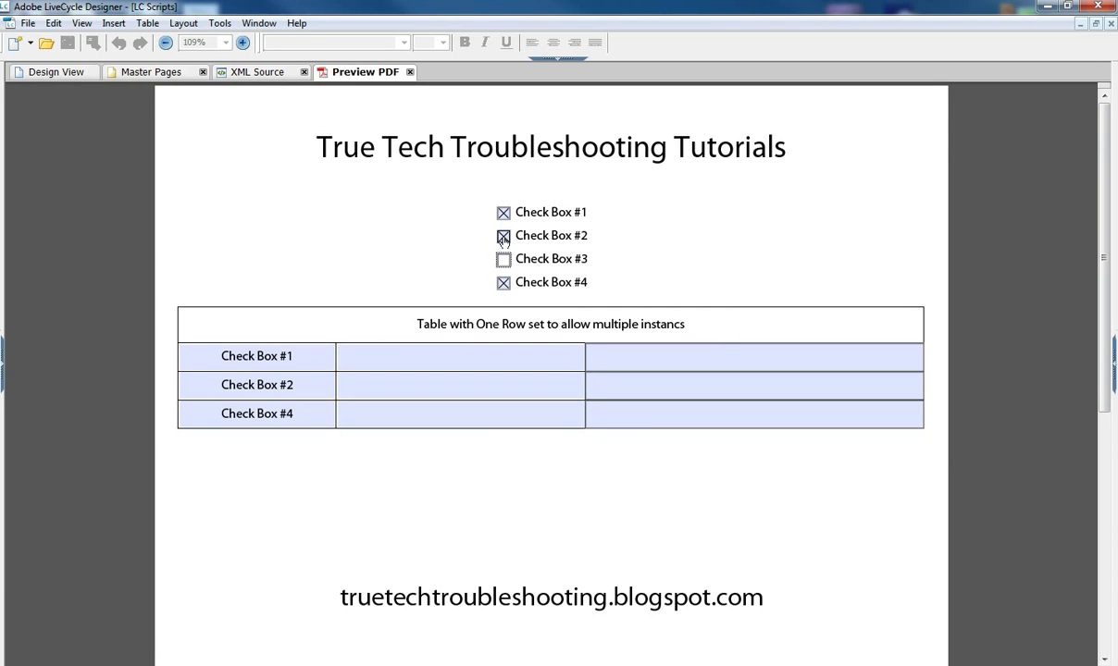
pyautogui.click(503, 236)
pyautogui.click(503, 214)
pyautogui.click(504, 282)
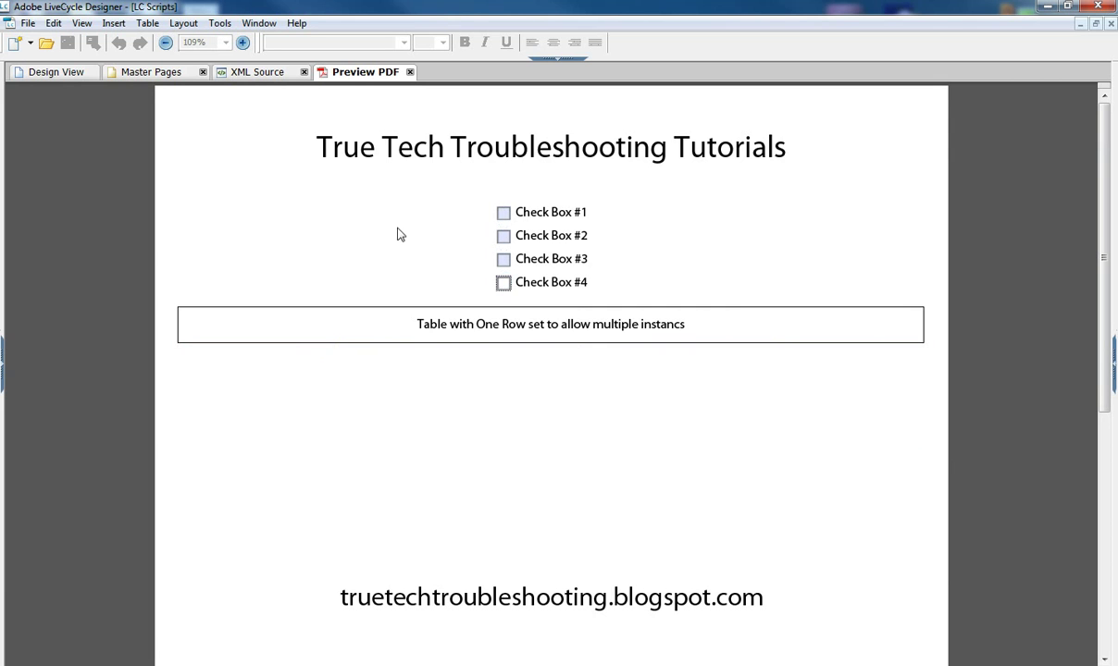
# Return from the PDF preview to the Design View layout.
pyautogui.click(56, 74)
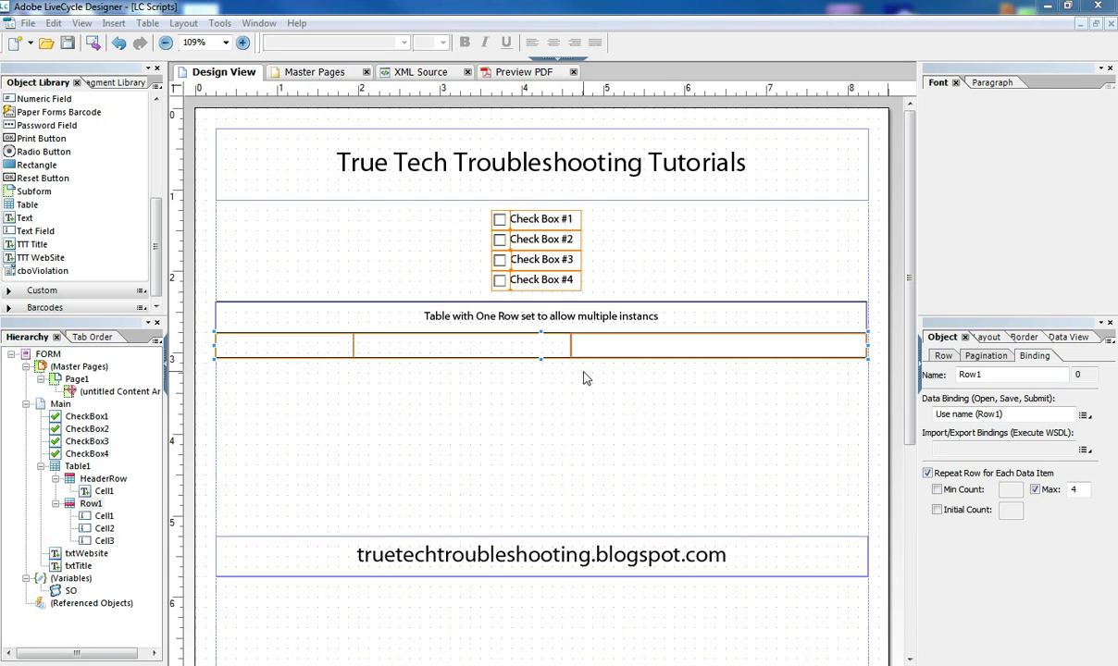
# Highlight the footer address truetechtroubleshooting.blogspot.com in the txtWebsite text object for editing.
pyautogui.moveTo(344, 556); pyautogui.dragTo(746, 557)
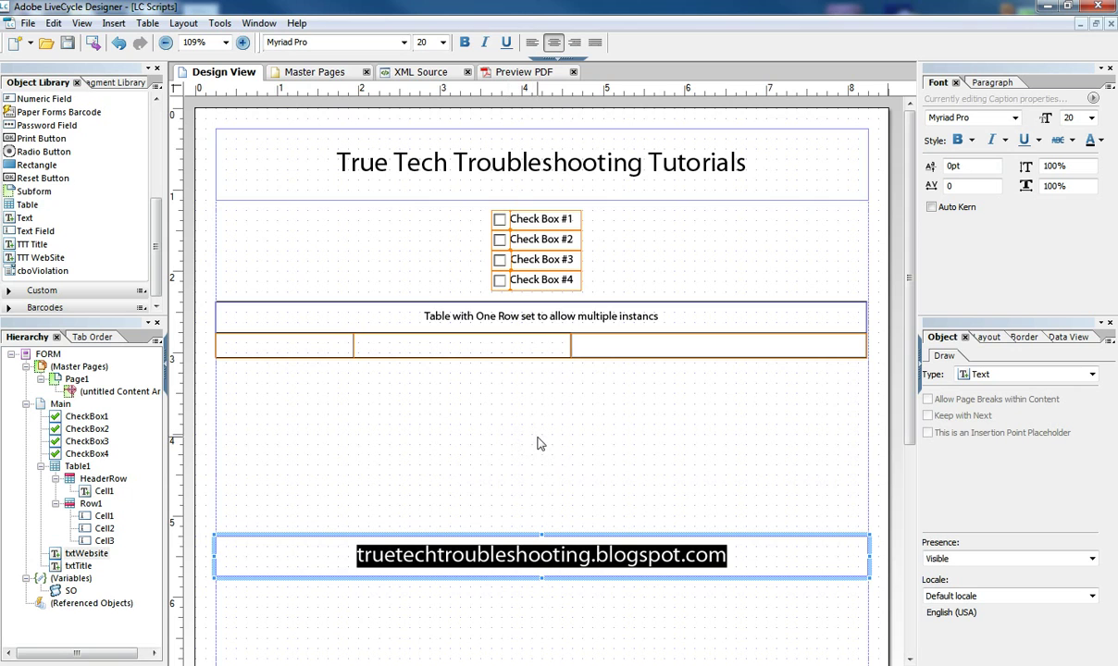